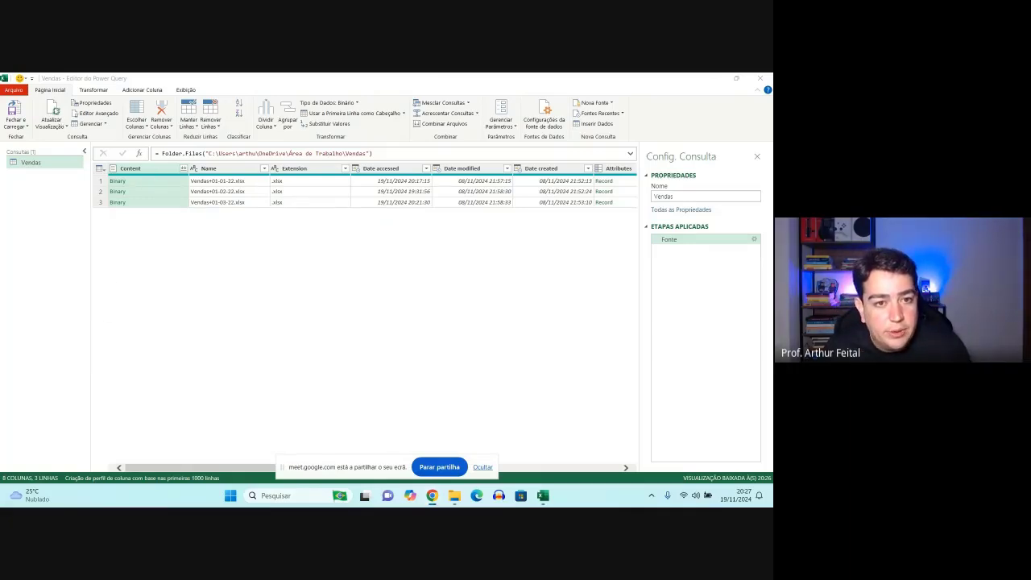
- Refresh the preview of the Vendas query
left_click(55, 110)
left_click(55, 110)
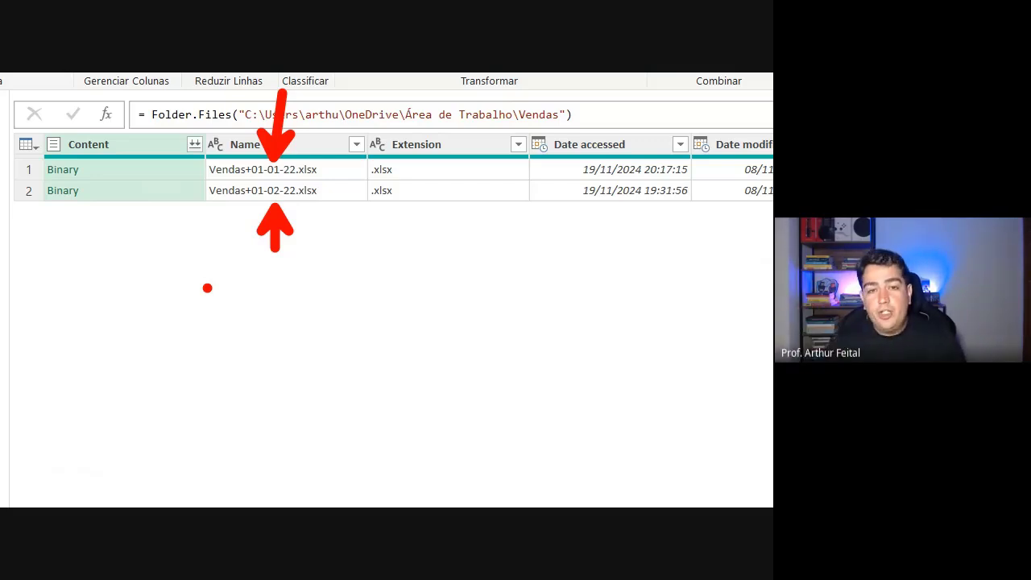
left_click_drag(207, 210, 326, 202)
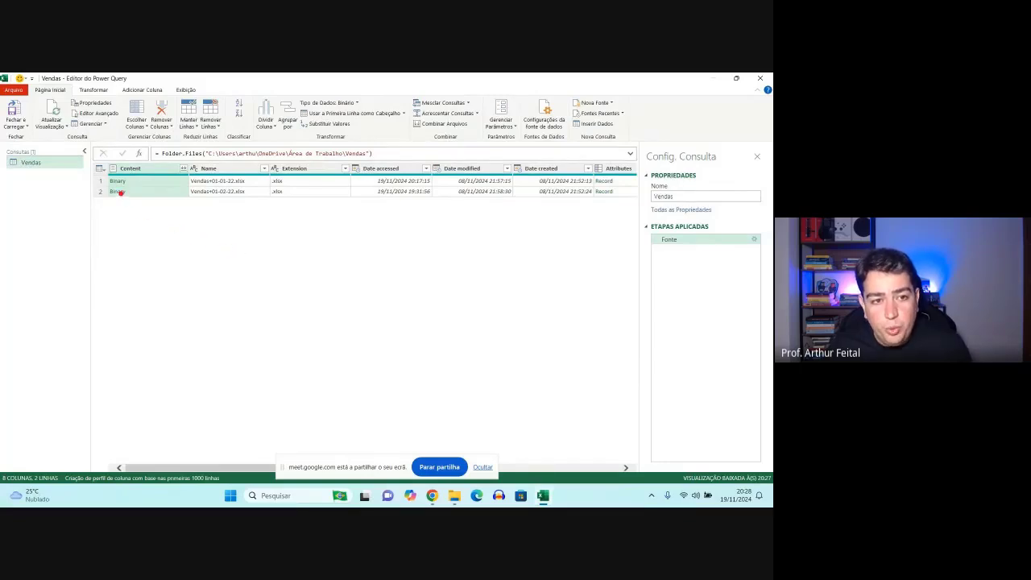
left_click_drag(97, 158, 156, 206)
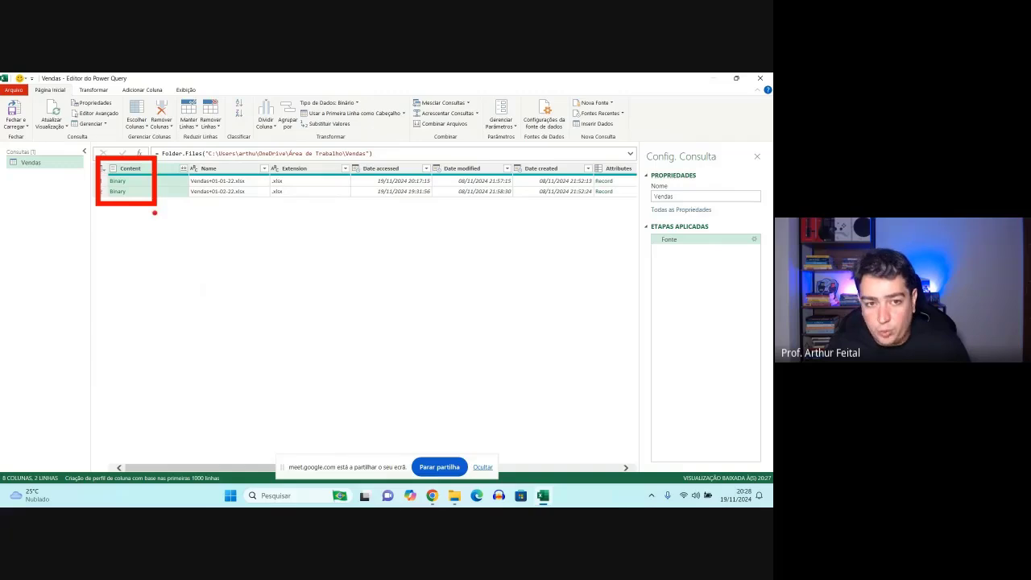
mouse_move(178, 159)
left_mouse_down()
mouse_move(256, 204)
mouse_move(215, 199)
left_mouse_up()
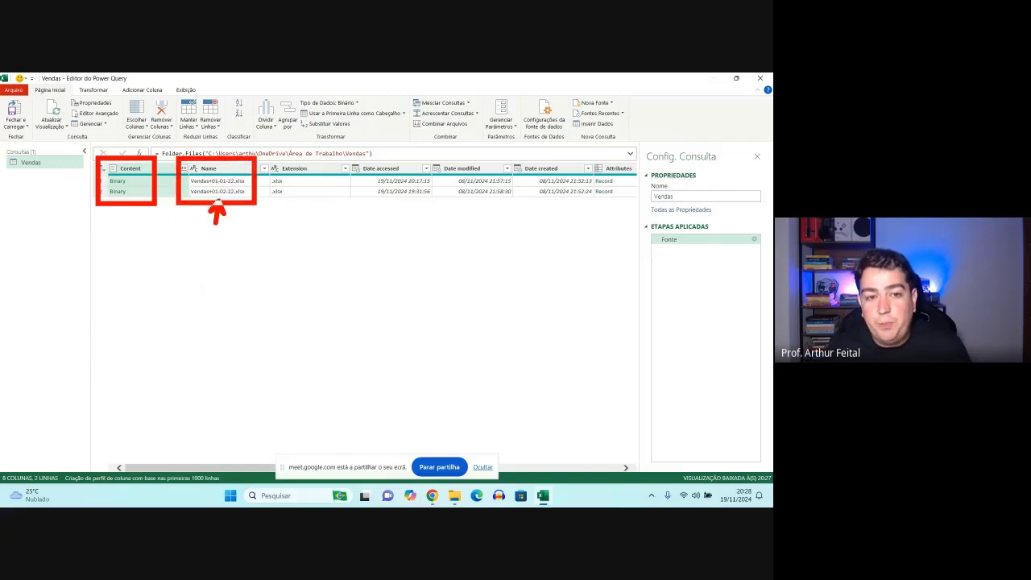
left_click_drag(225, 144, 225, 174)
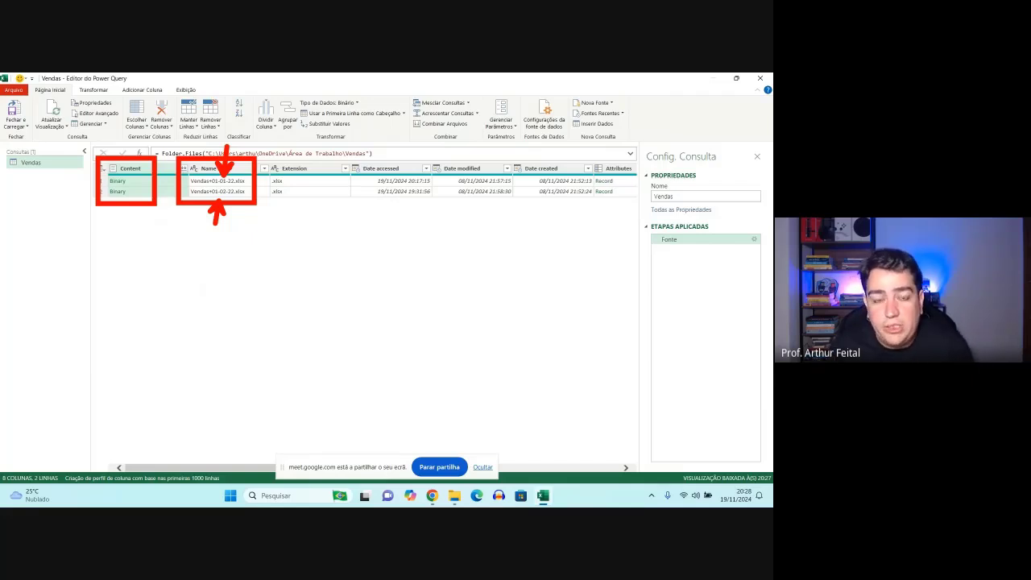
key("Escape")
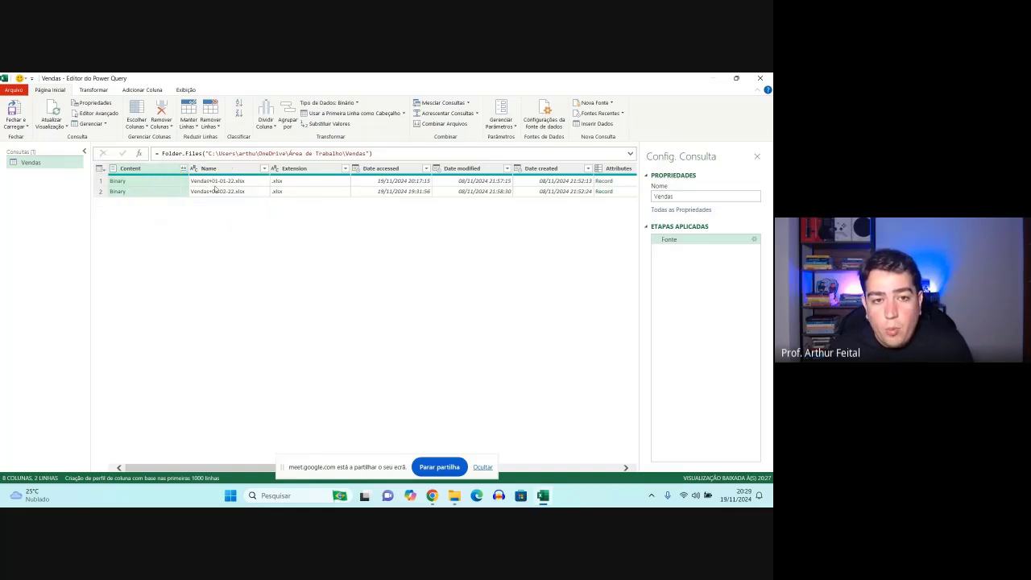
- Keep only the Content and Name columns in the Vendas query by removing all other columns
left_click(226, 171)
left_click(310, 168, "ctrl")
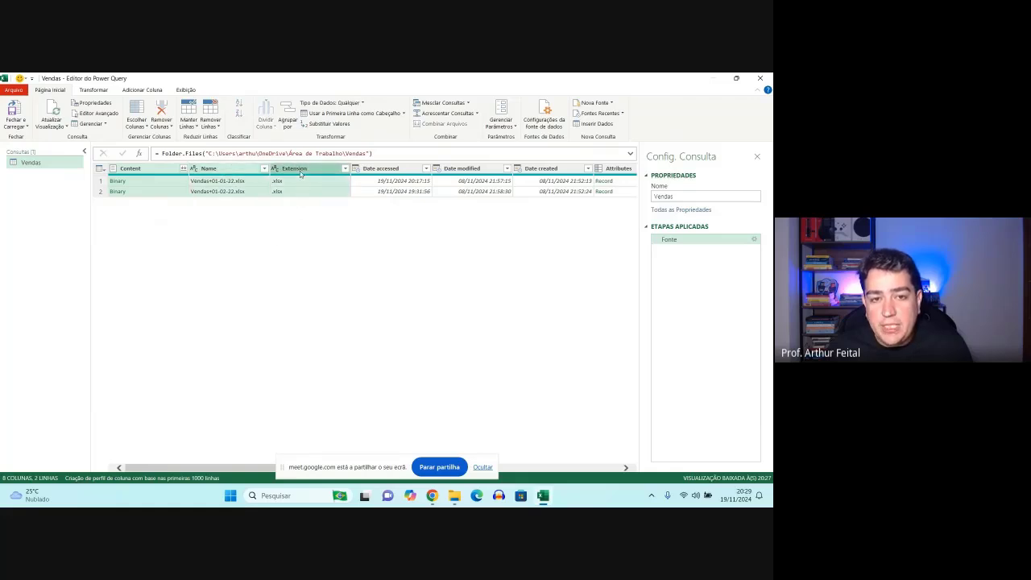
left_click(377, 170, "ctrl")
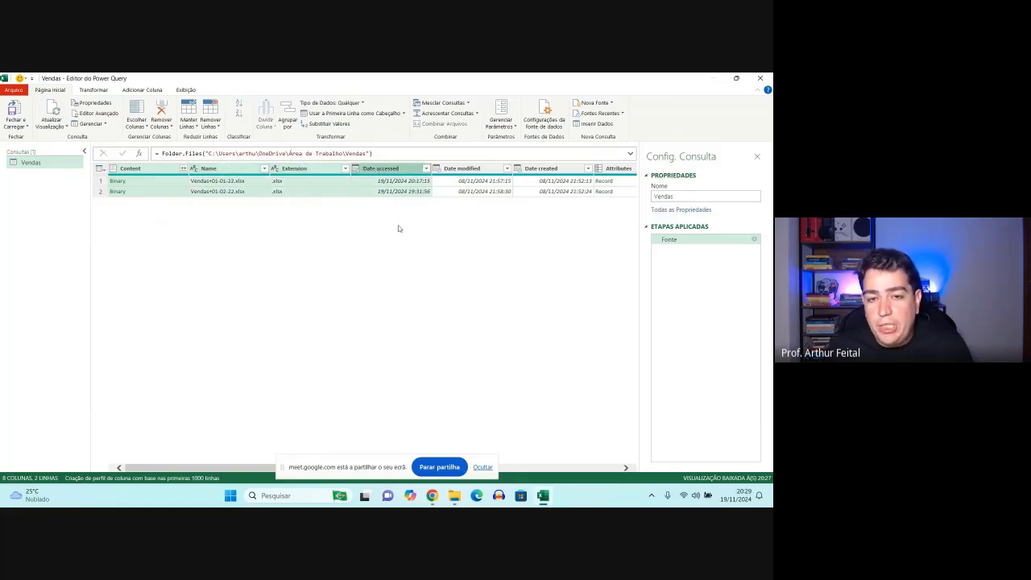
left_click(387, 170, "ctrl")
left_click(331, 178, "ctrl")
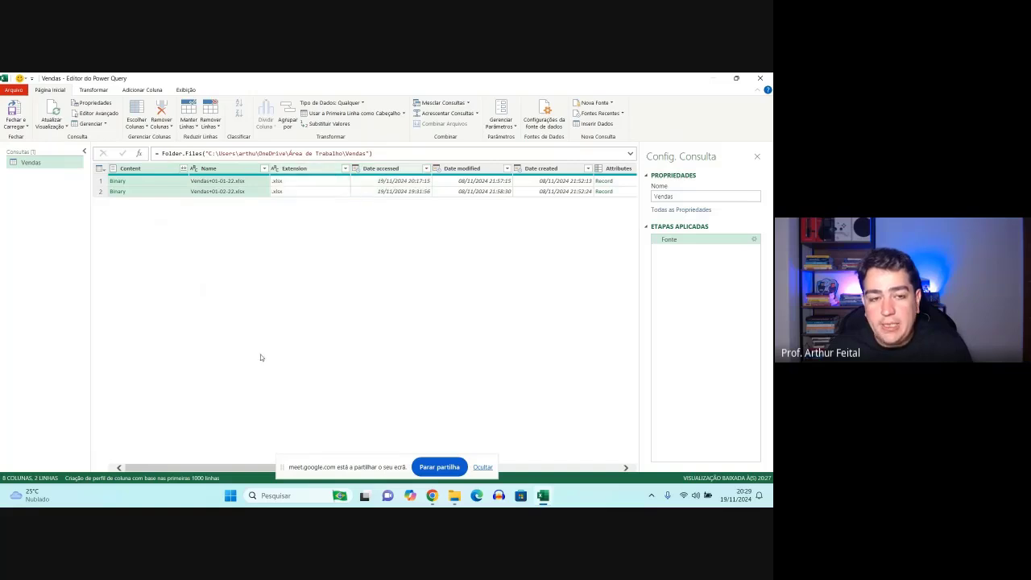
mouse_move(96, 162)
left_mouse_down()
mouse_move(276, 201)
mouse_move(299, 239)
mouse_move(293, 245)
left_mouse_up()
key("Escape")
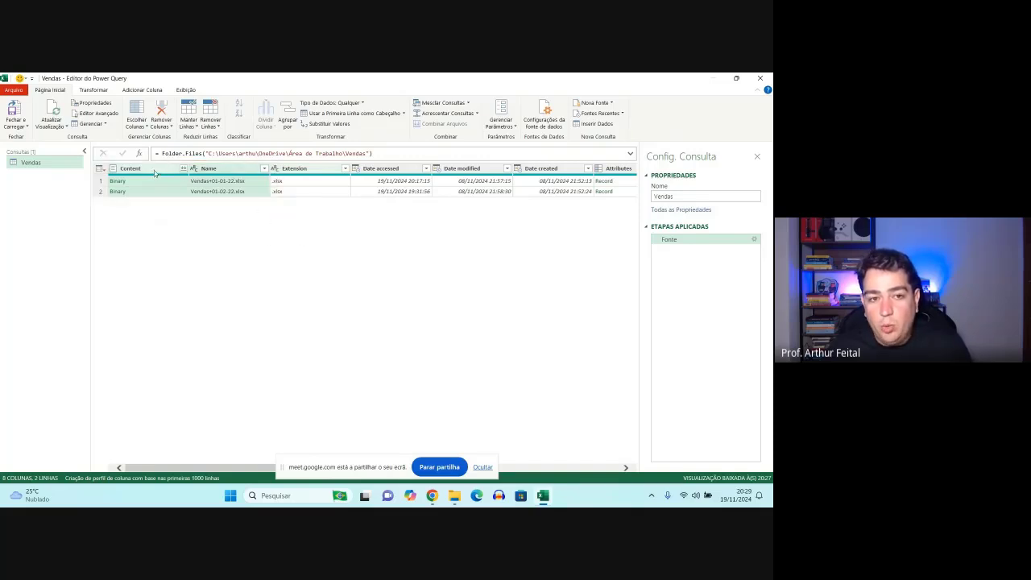
right_click(237, 171)
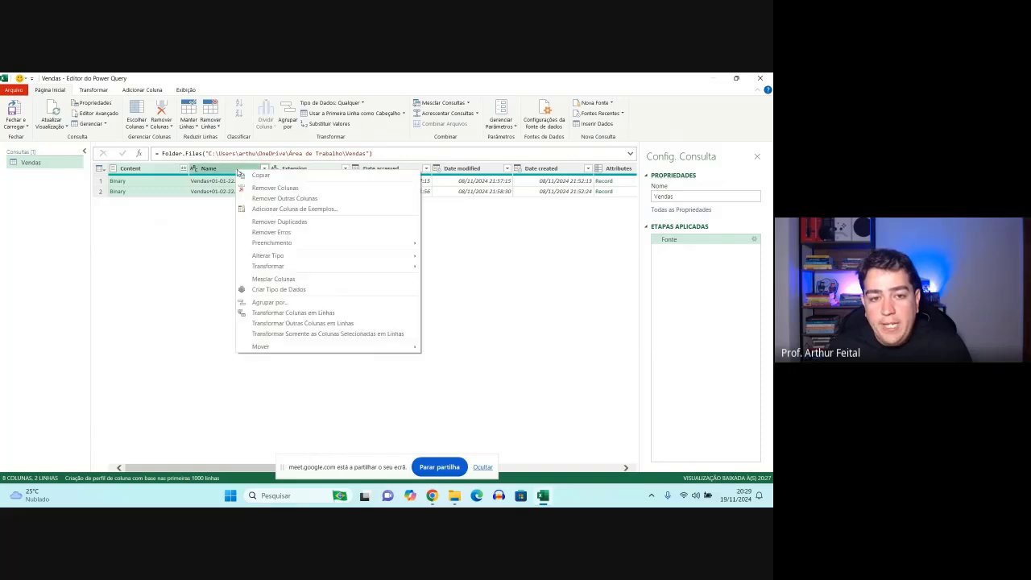
left_click(286, 198)
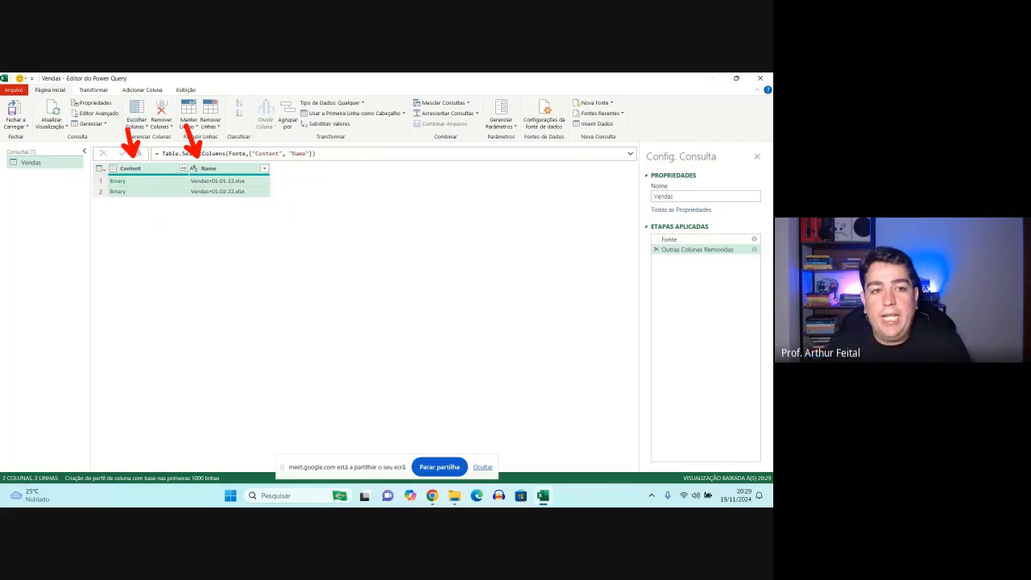
- Start a custom column in the Vendas query and insert the Excel.Workbook function into its formula
left_click(142, 90)
left_click_drag(113, 77, 169, 98)
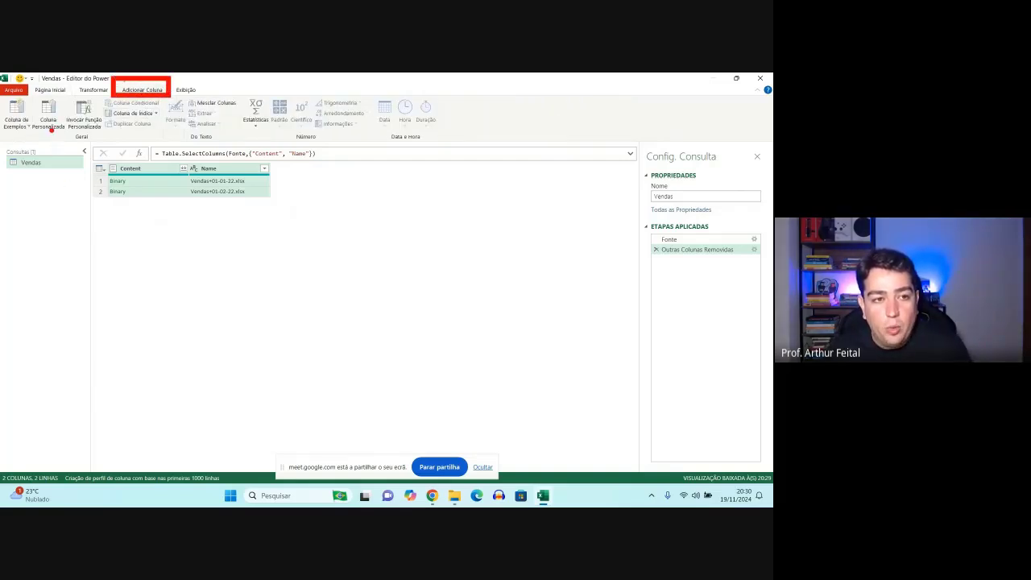
left_click_drag(50, 129, 42, 200)
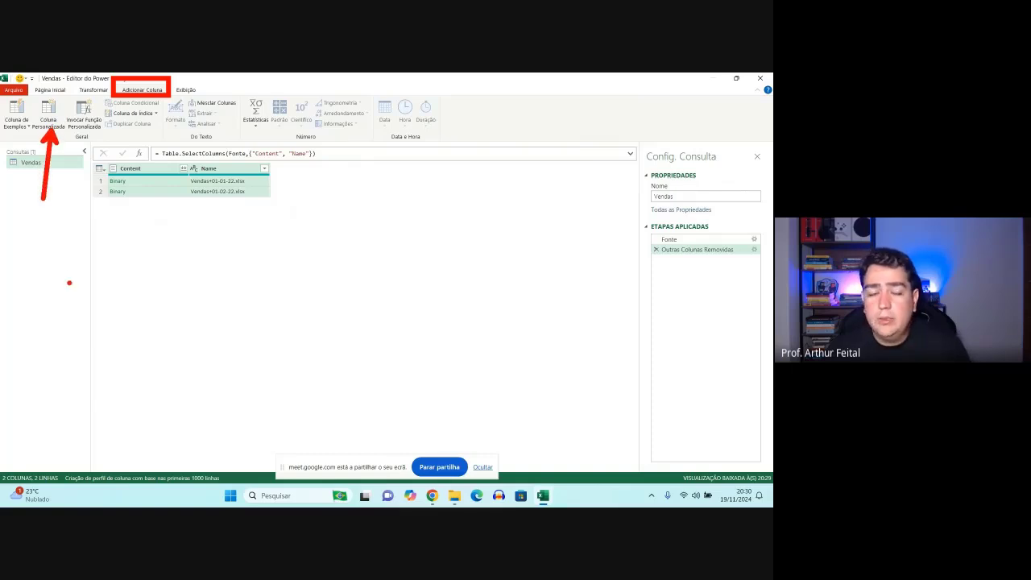
key("Escape")
left_click(48, 121)
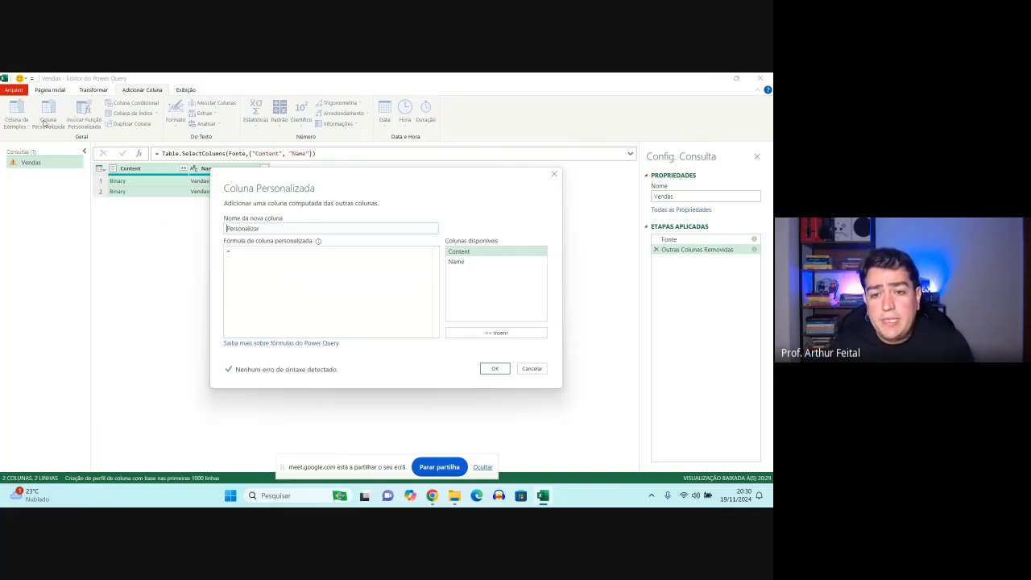
left_click(236, 257)
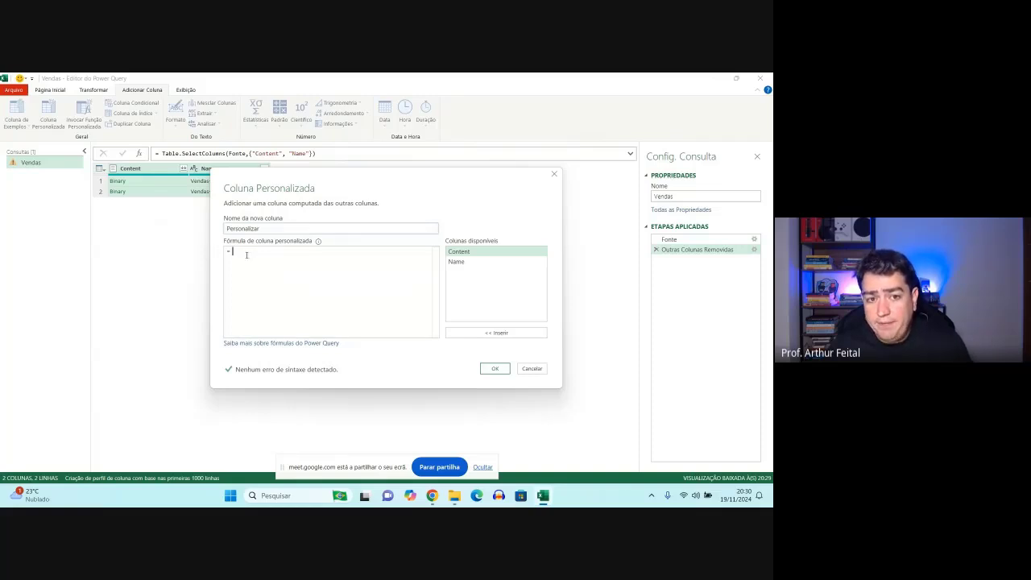
left_click_drag(216, 212, 299, 236)
left_click_drag(302, 224, 326, 216)
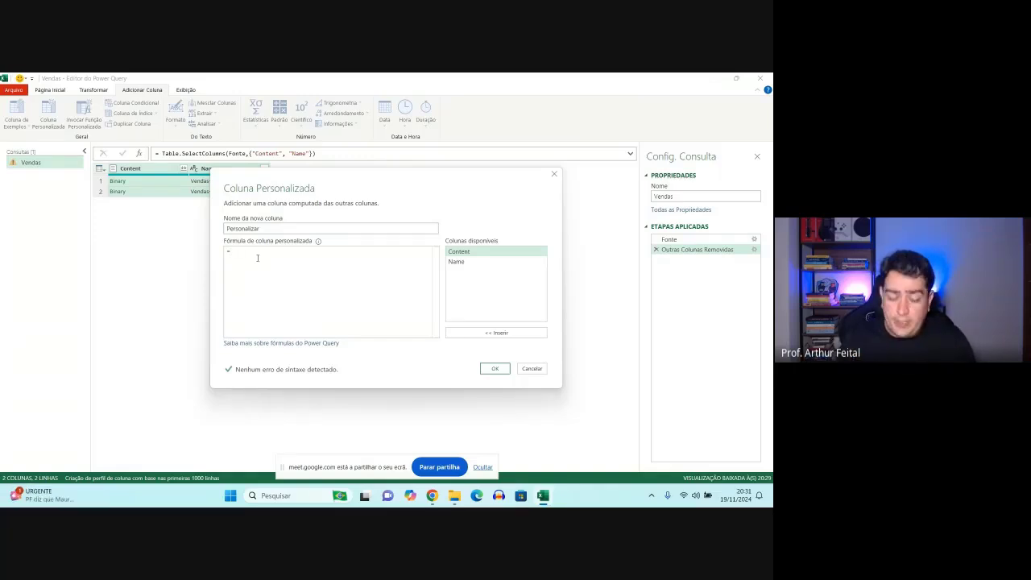
type("xcel.")
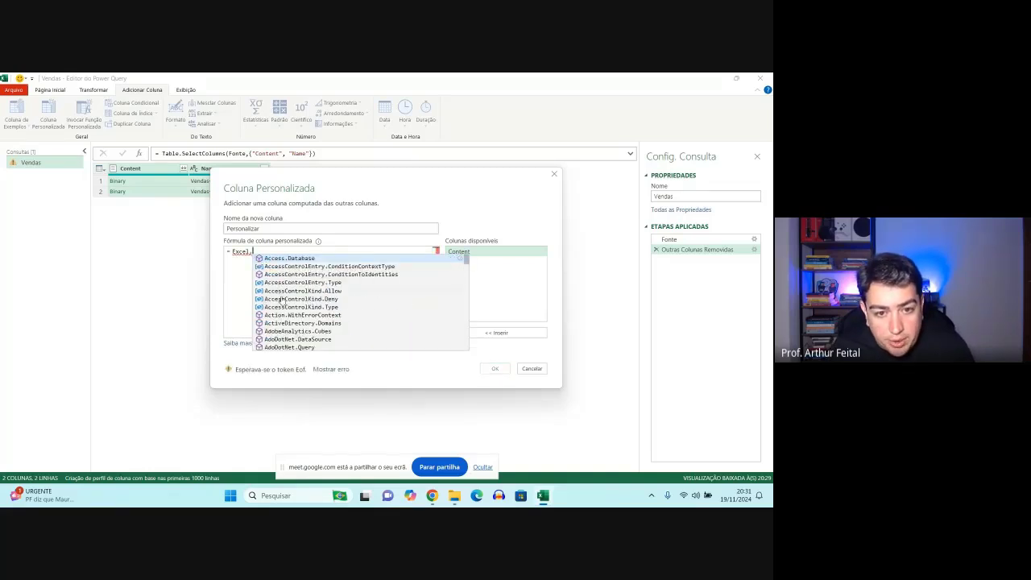
type("w")
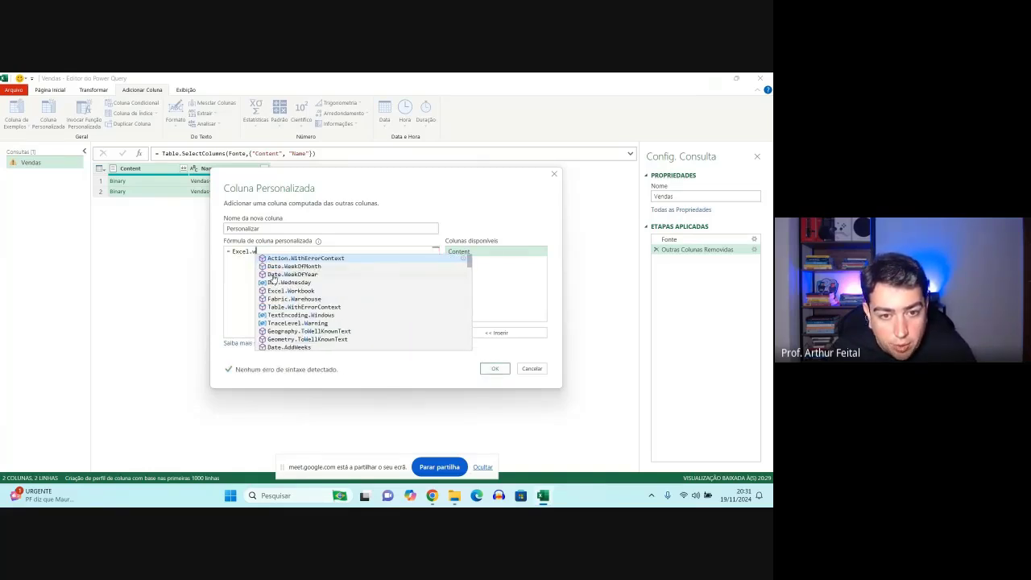
left_click(291, 290)
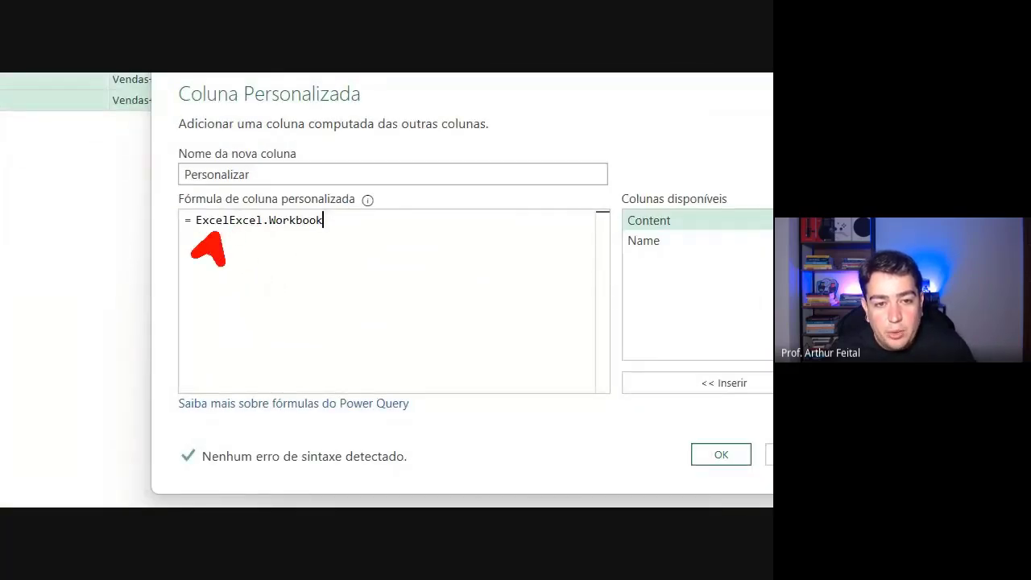
- Delete the duplicated "Excel" text in front of Excel.Workbook in the custom column formula
left_click_drag(251, 234, 270, 253)
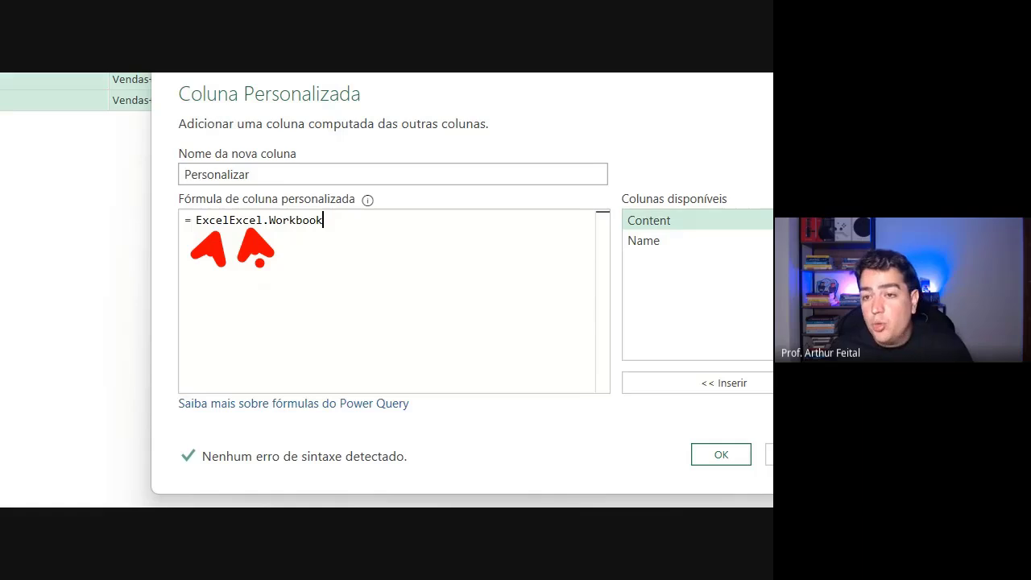
left_click(229, 220)
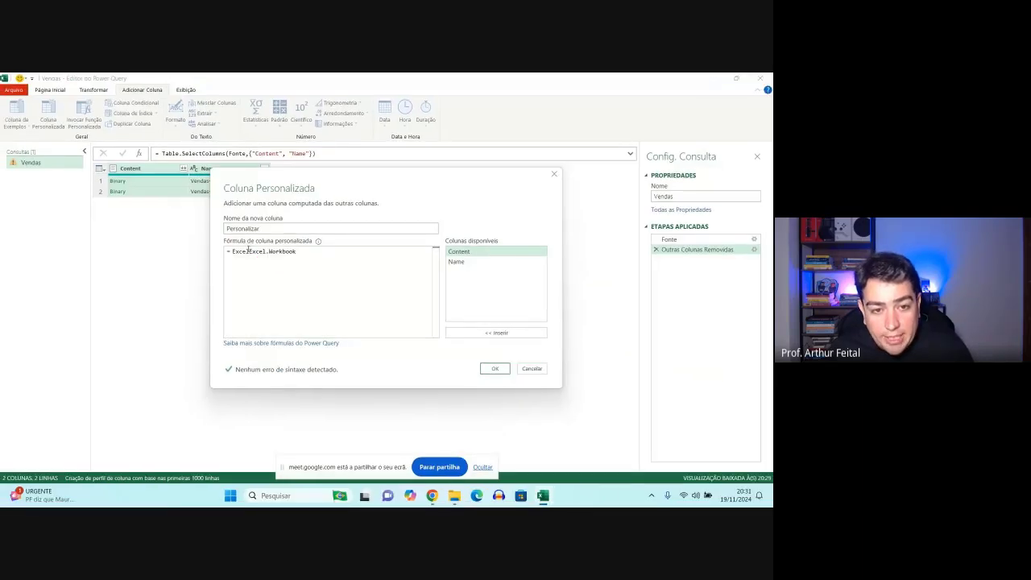
key("BackSpace")
key("BackSpace")
key("BackSpace")
key("BackSpace")
key("BackSpace")
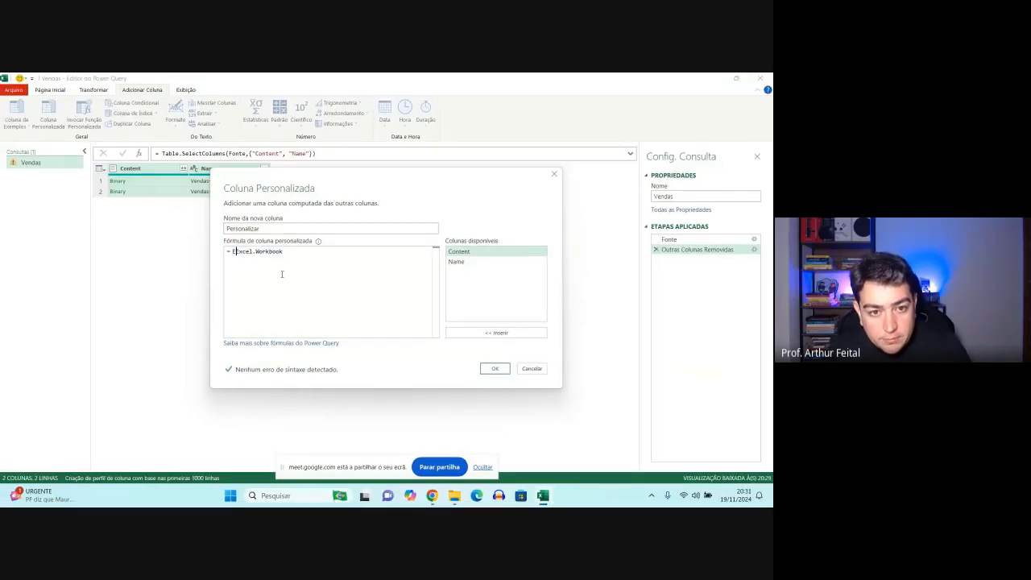
- Complete the custom column formula as Excel.Workbook([Content]) and create the column
left_click(288, 252)
type("(")
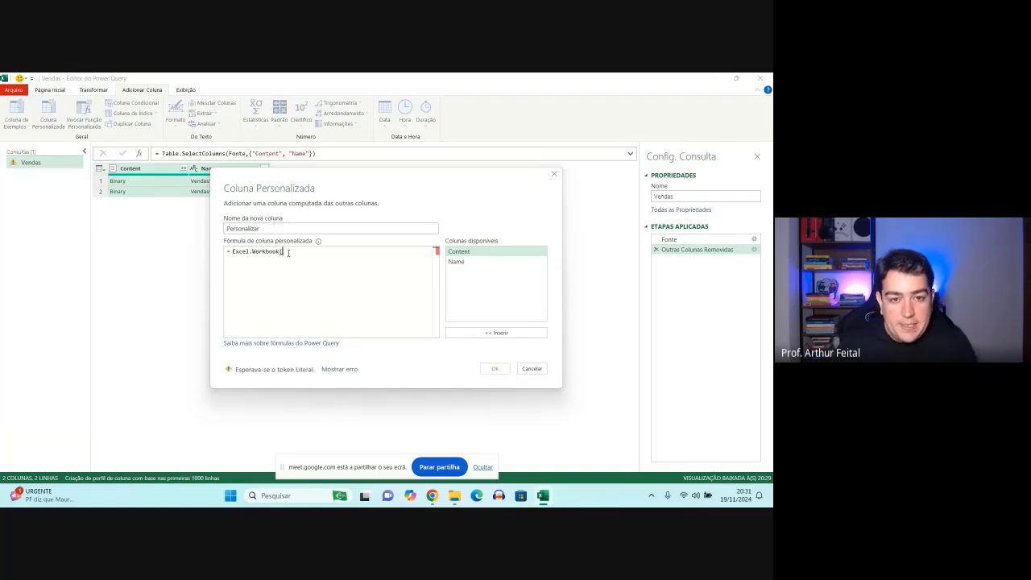
double_click(459, 252)
type(")")
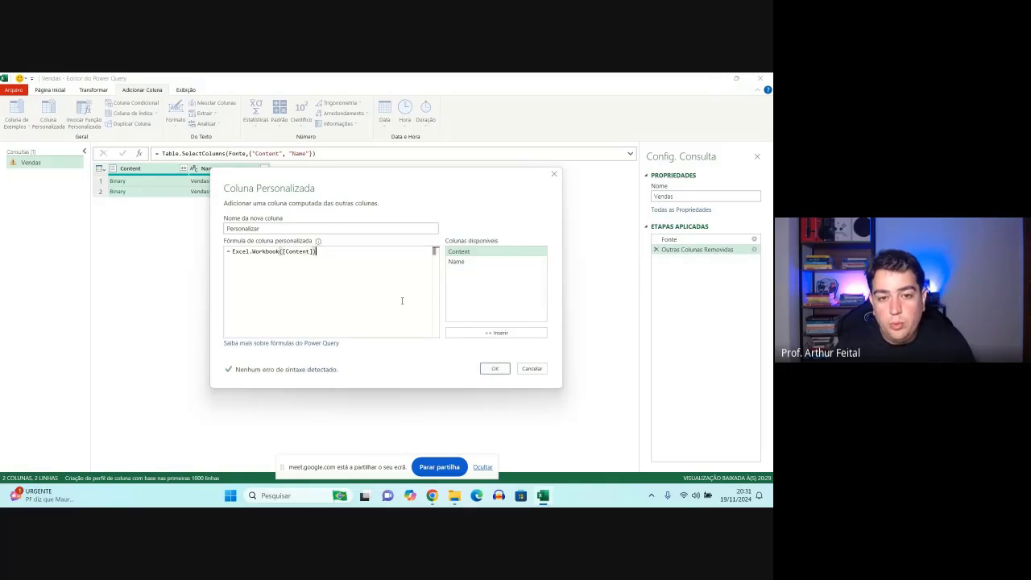
left_click(495, 368)
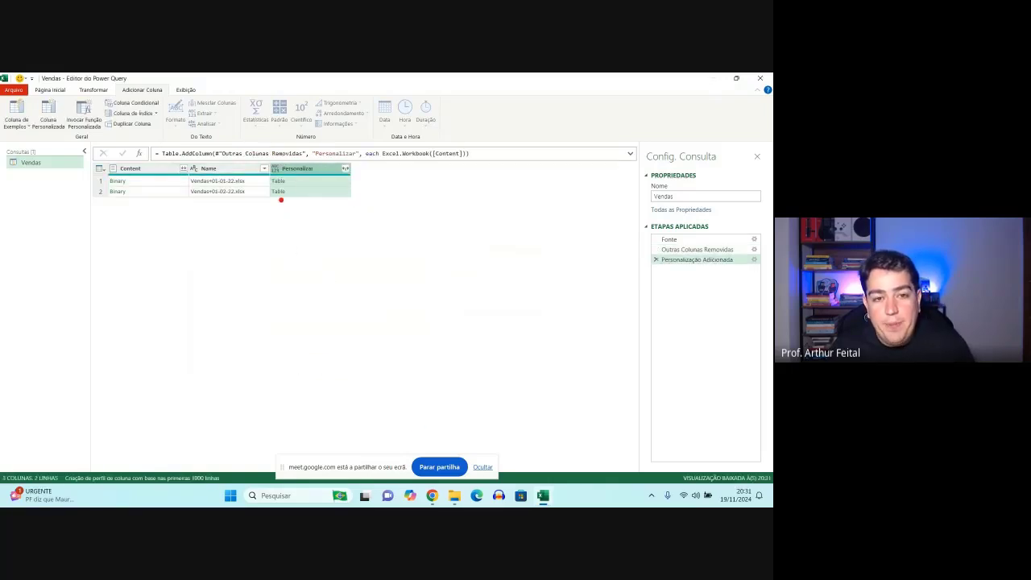
- Remove the Content column from the Vendas query
left_click_drag(268, 157, 307, 206)
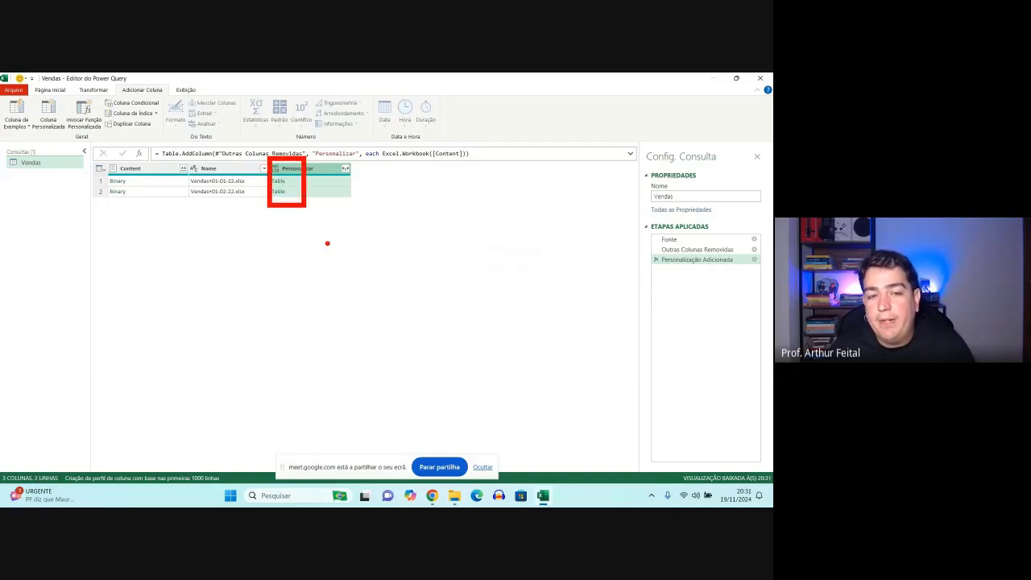
left_click(160, 168)
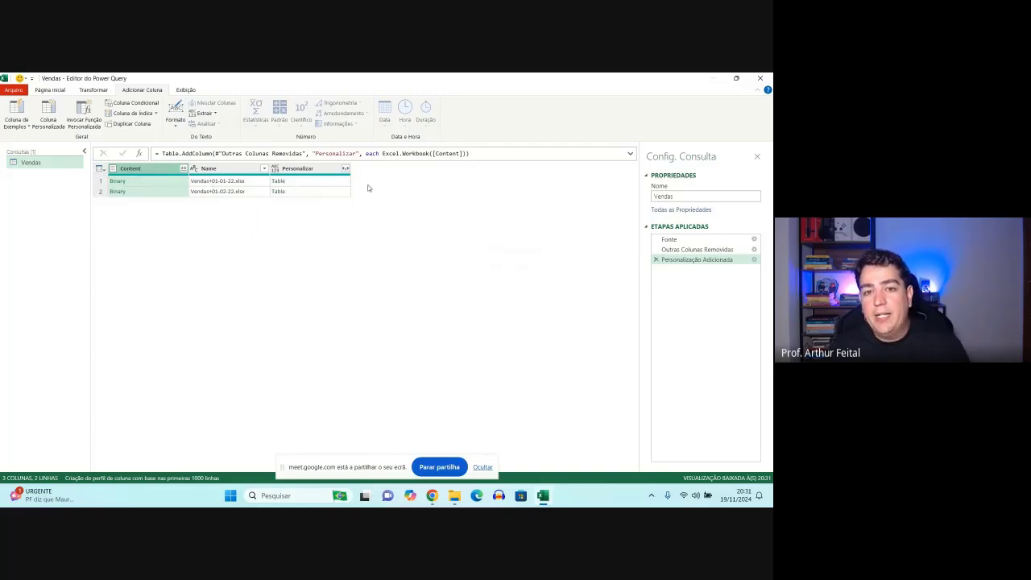
left_click_drag(375, 141, 482, 166)
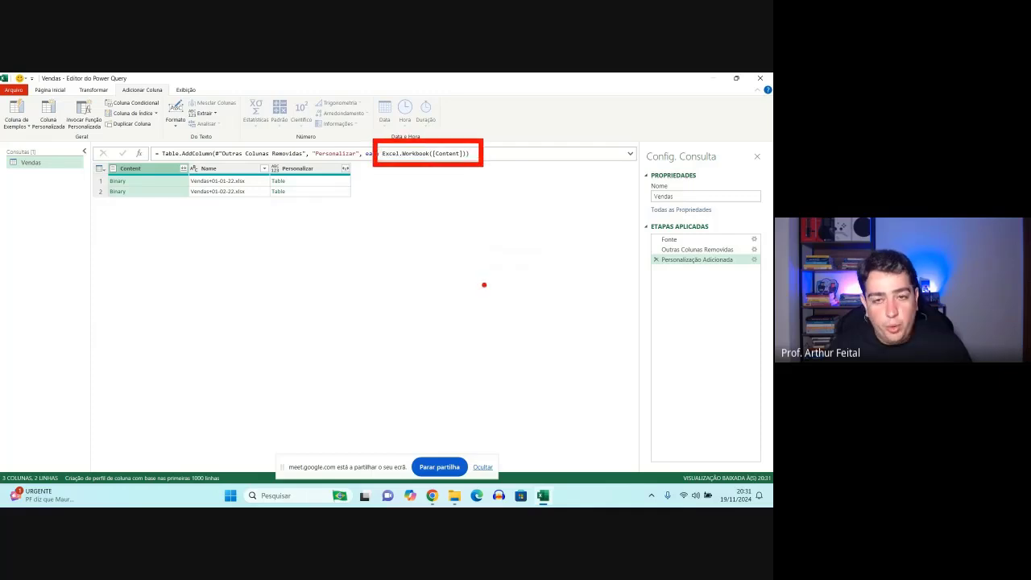
key("Escape")
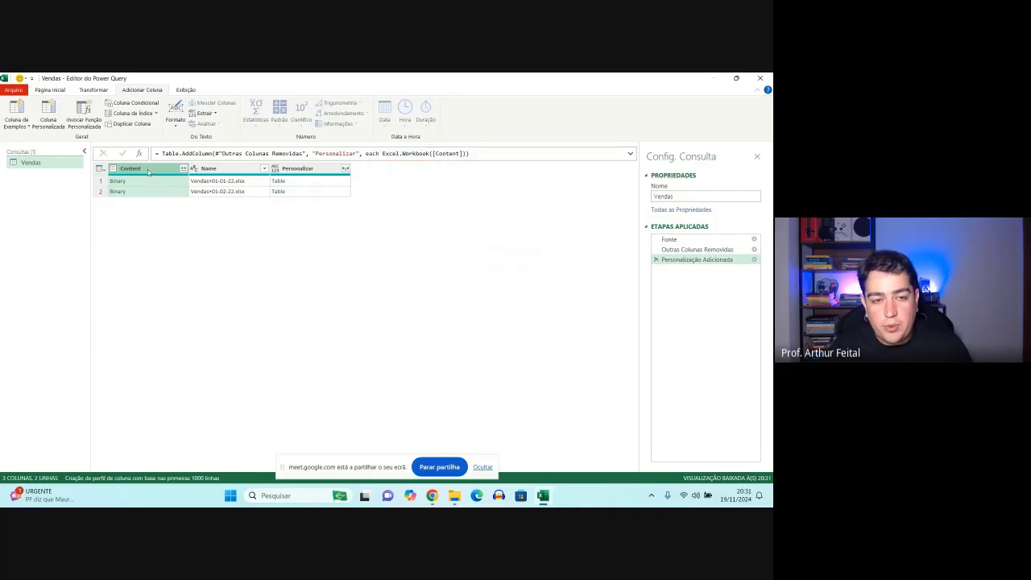
right_click(148, 172)
left_click(166, 187)
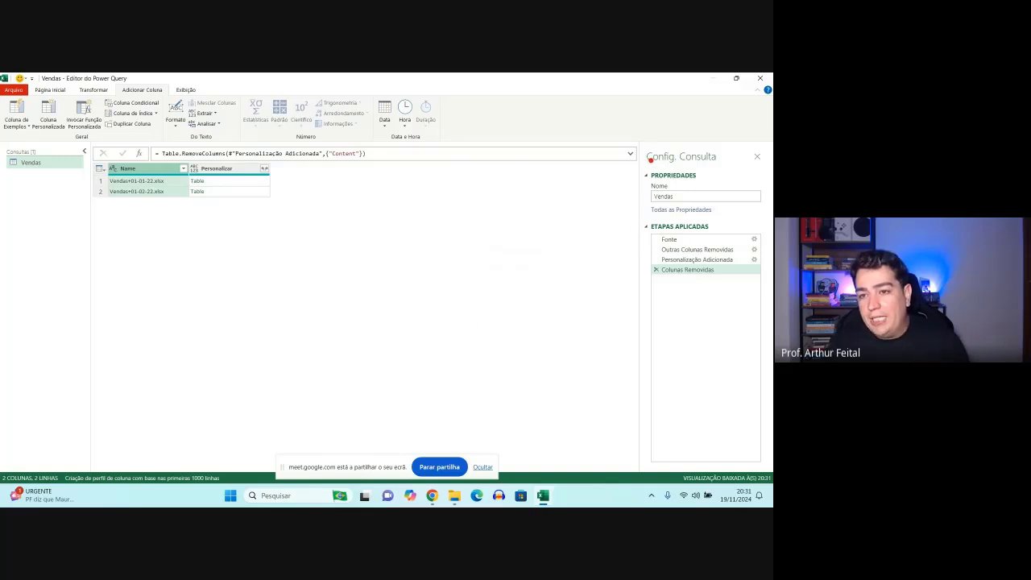
mouse_move(642, 139)
left_mouse_down()
mouse_move(762, 265)
mouse_move(770, 303)
left_mouse_up()
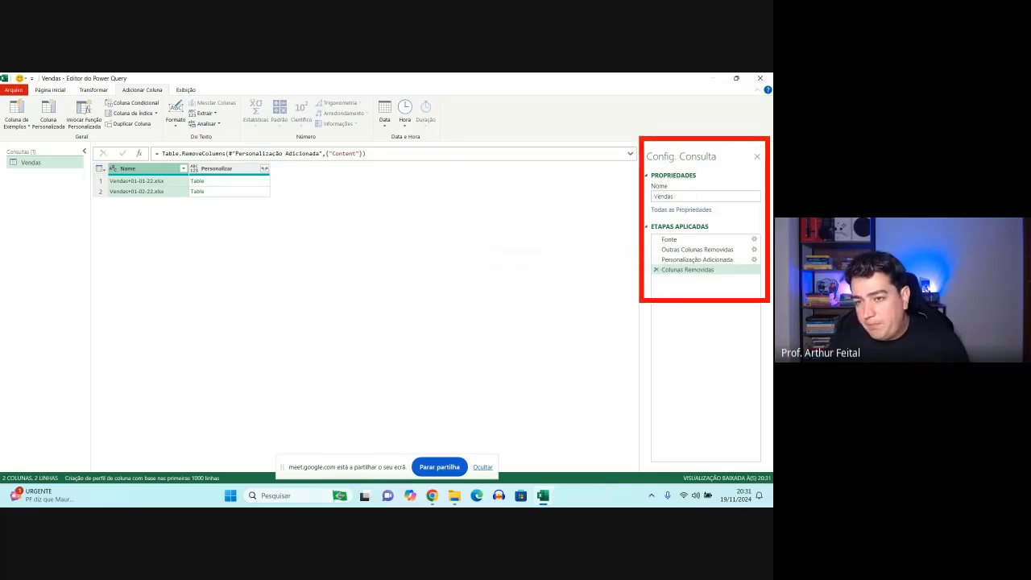
left_click_drag(637, 137, 603, 102)
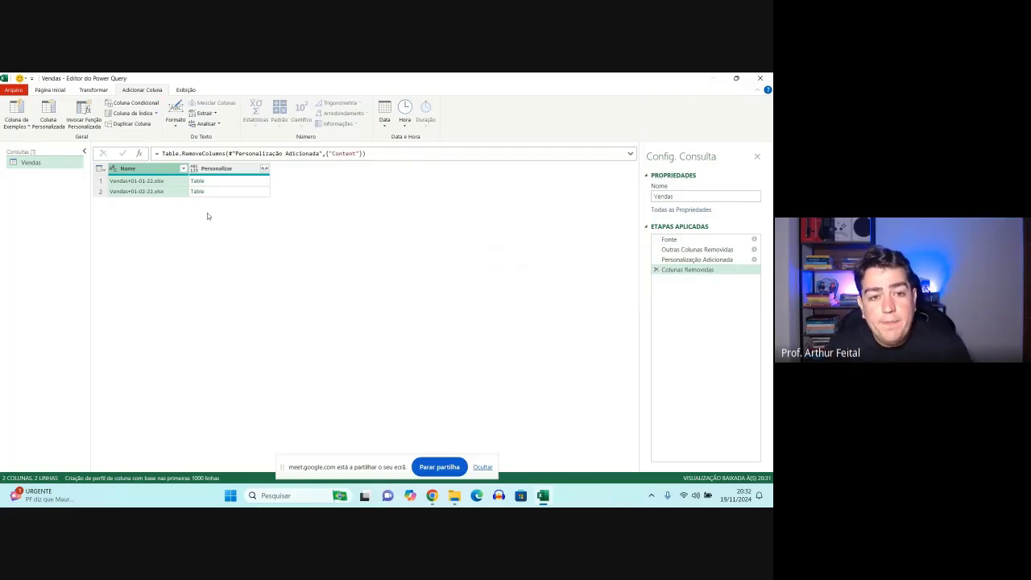
left_click_drag(175, 163, 191, 176)
mouse_move(252, 160)
left_mouse_down()
mouse_move(294, 206)
mouse_move(290, 224)
mouse_move(296, 212)
left_mouse_up()
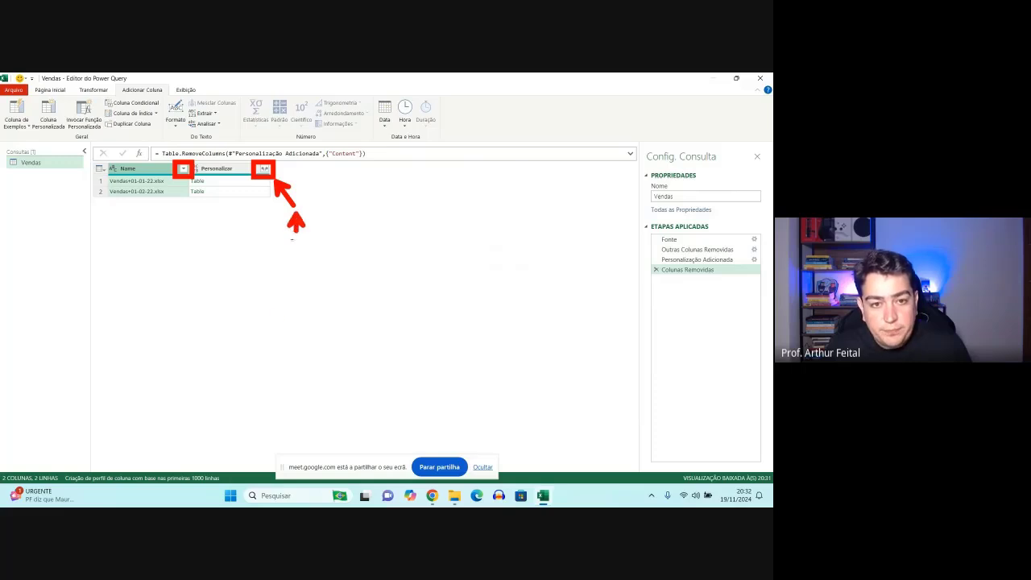
left_click_drag(176, 171, 141, 137)
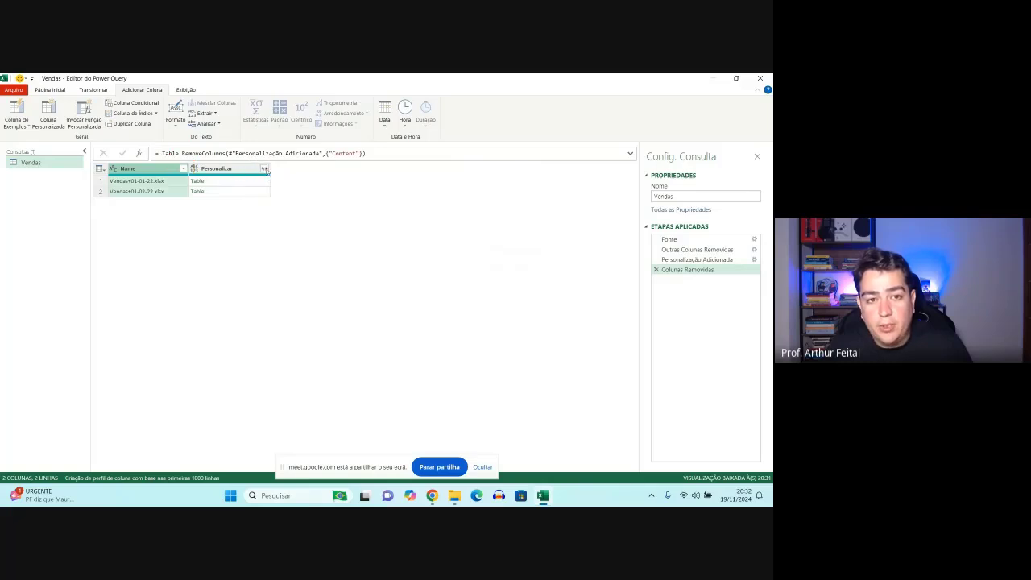
left_click(264, 169)
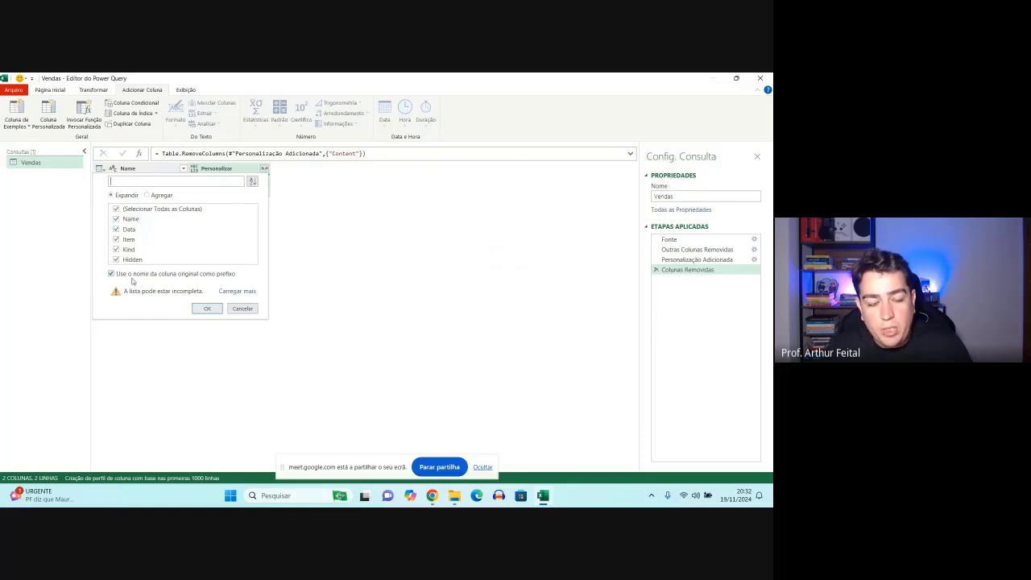
left_click(113, 276)
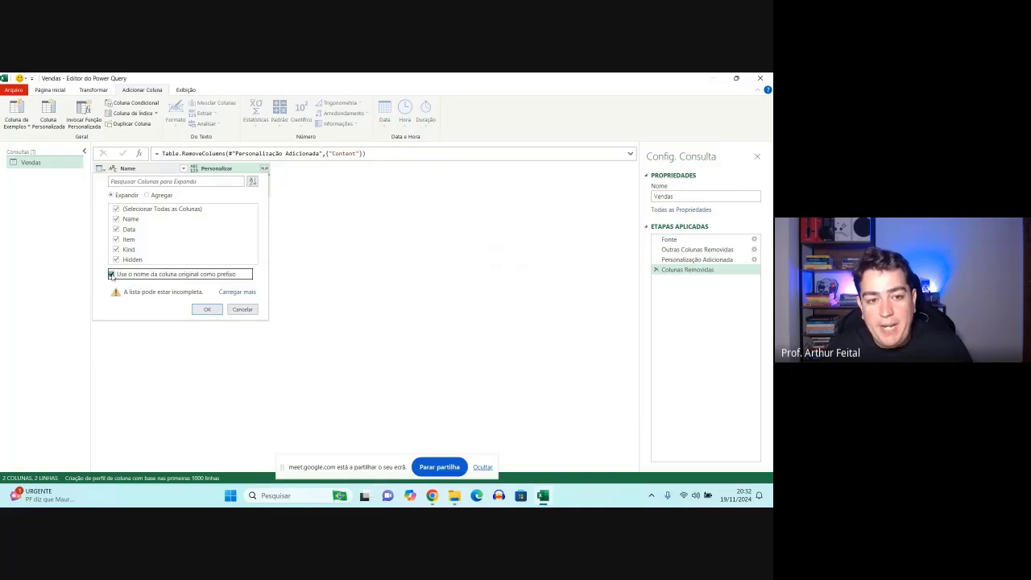
left_click(112, 275)
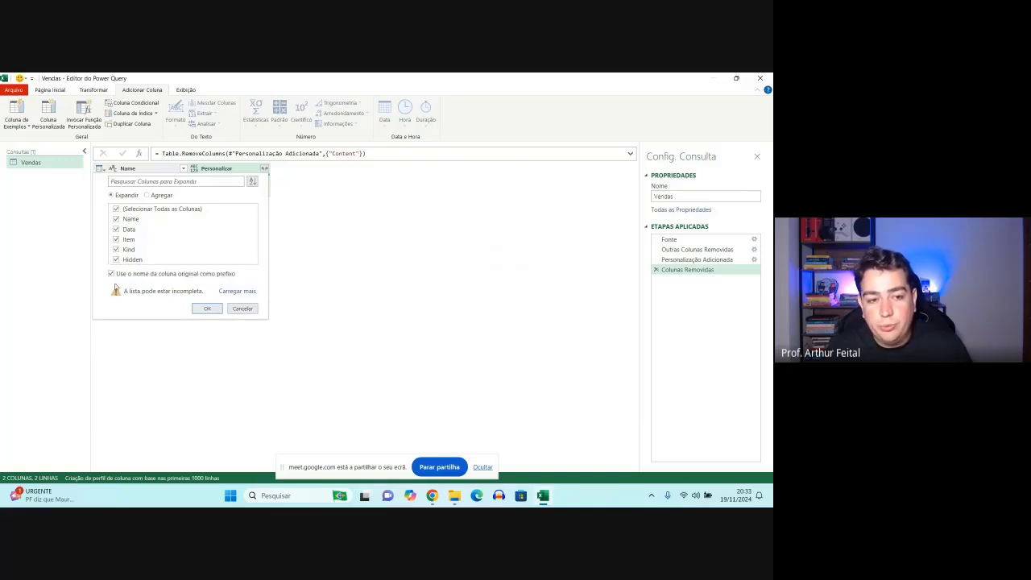
mouse_move(102, 264)
left_mouse_down()
mouse_move(225, 293)
mouse_move(245, 283)
left_mouse_up()
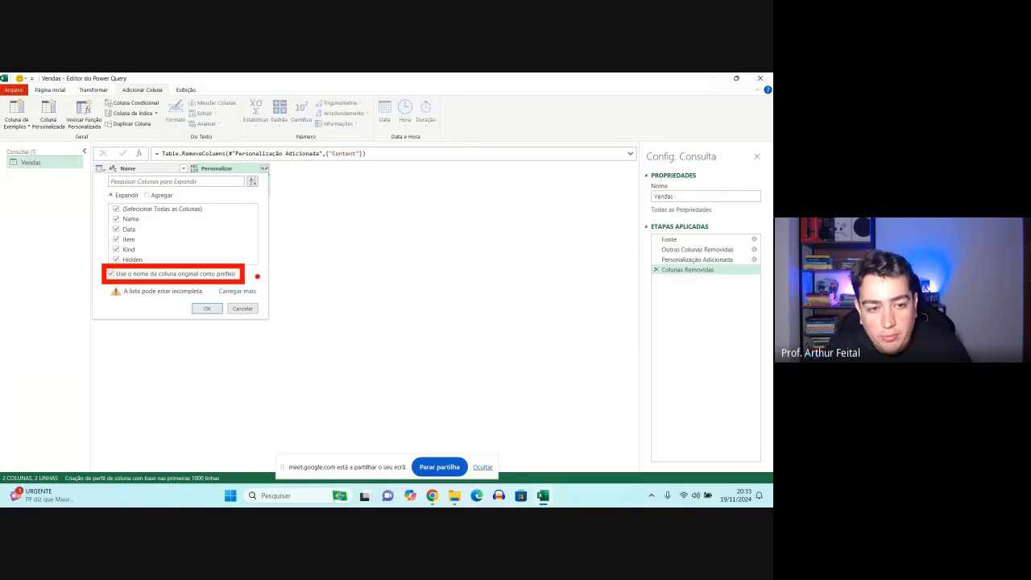
key("Escape")
- Expand the Personalizar column into all its fields without using the original column name as a prefix
left_click(264, 168)
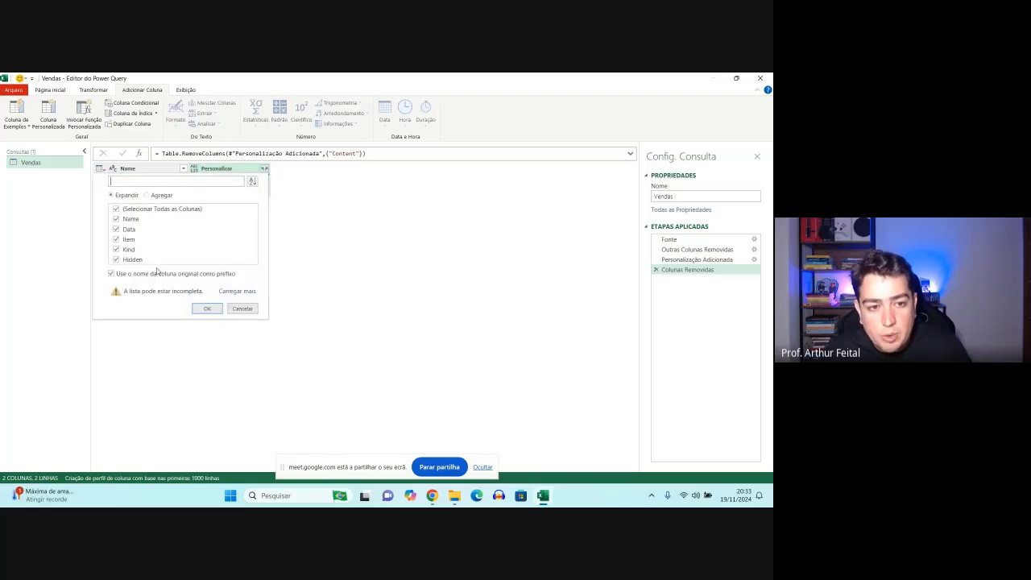
left_click(112, 273)
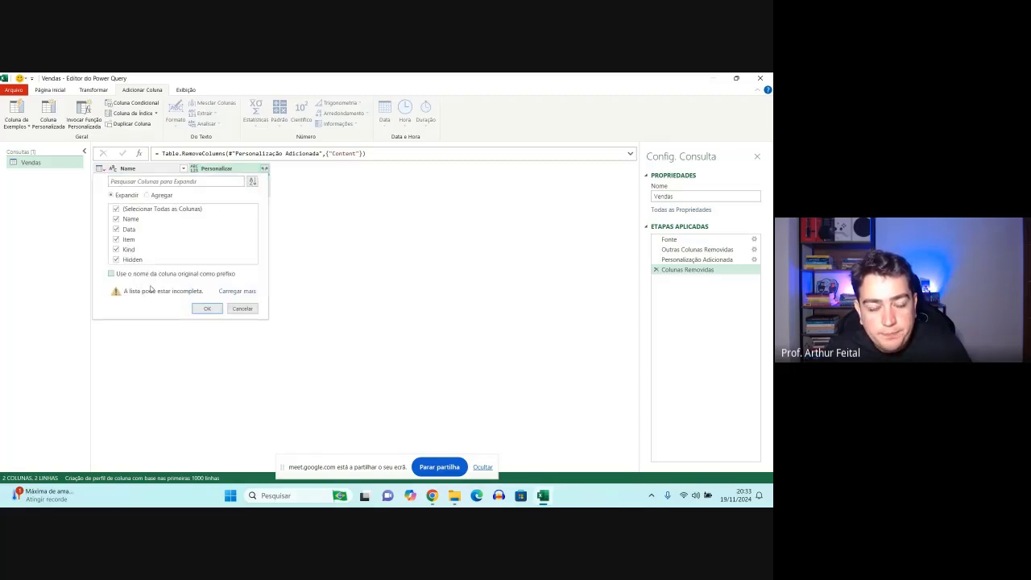
left_click(206, 309)
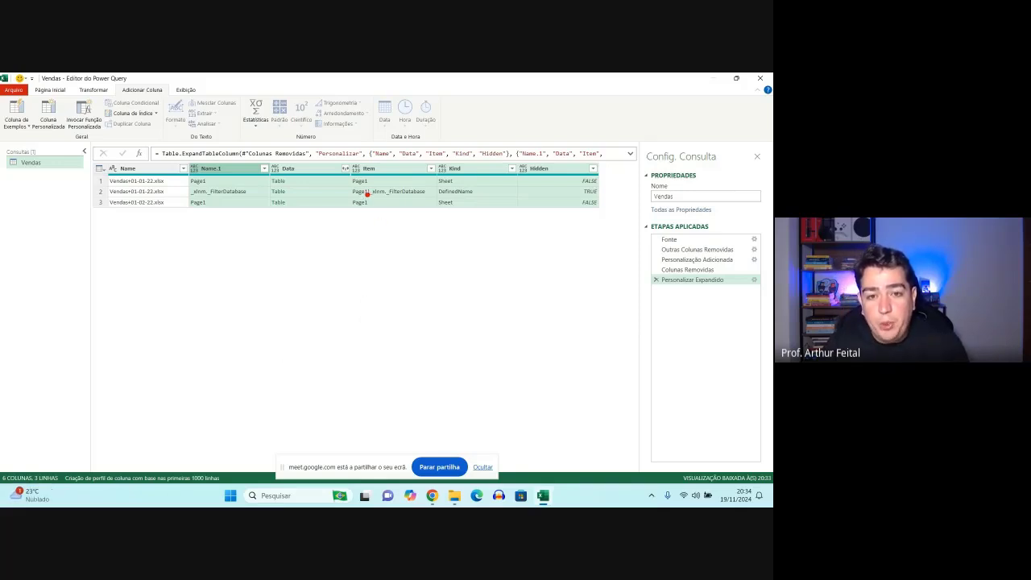
mouse_move(346, 181)
left_mouse_down()
mouse_move(433, 203)
mouse_move(456, 274)
left_mouse_up()
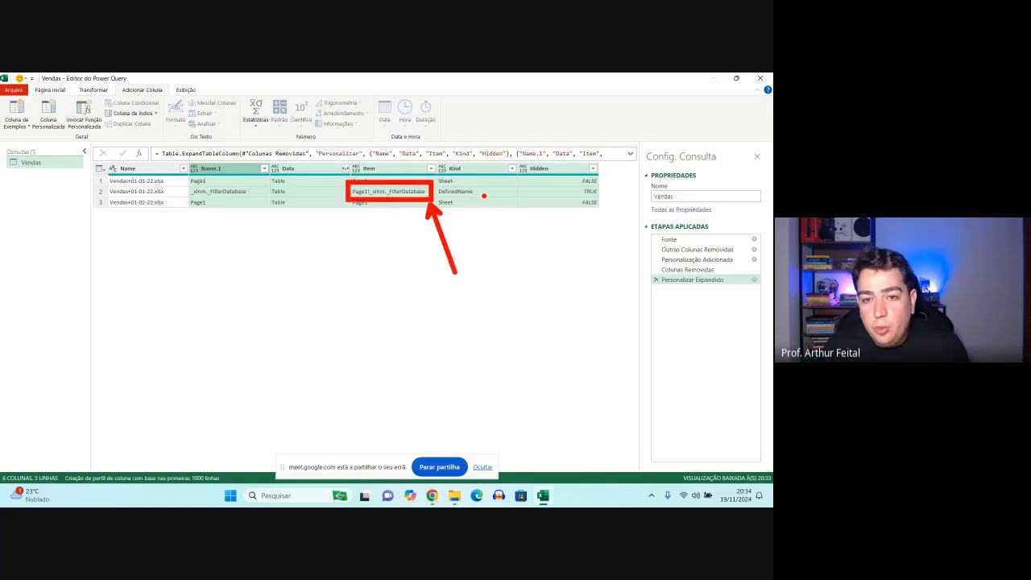
mouse_move(483, 192)
left_mouse_down()
mouse_move(581, 180)
mouse_move(582, 199)
mouse_move(603, 190)
mouse_move(594, 187)
left_mouse_up()
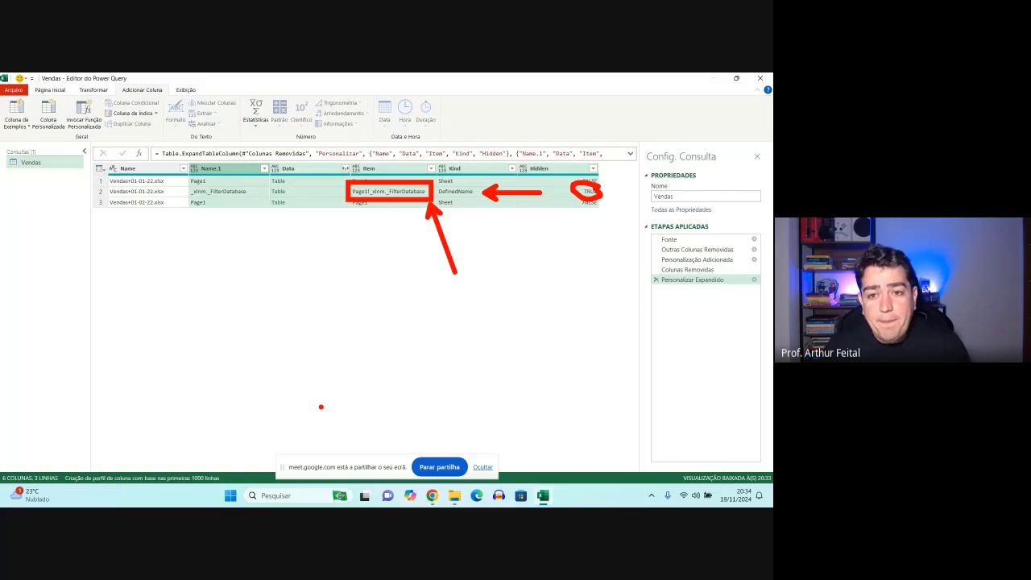
key("Escape")
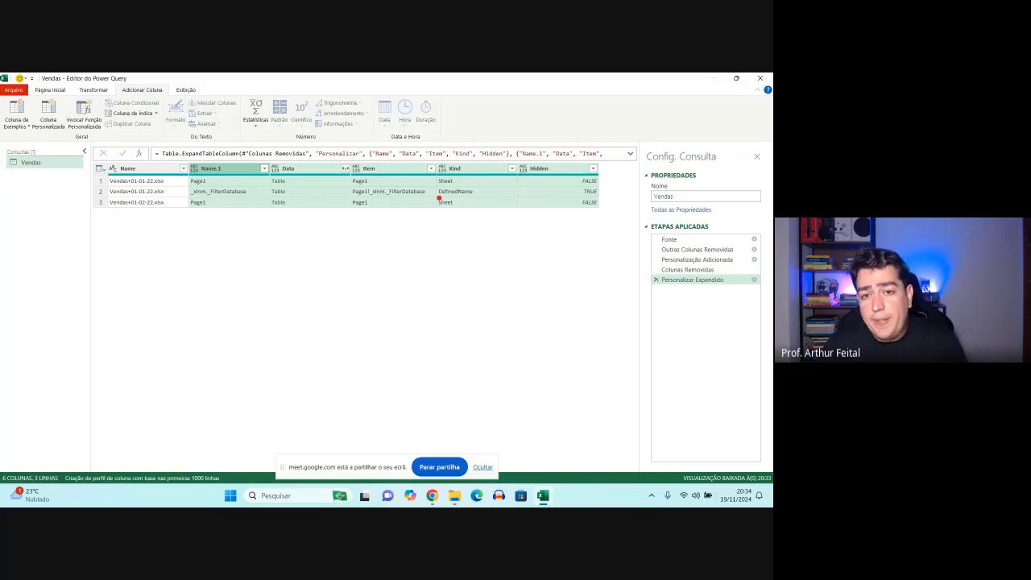
mouse_move(432, 171)
left_mouse_down()
mouse_move(467, 190)
mouse_move(462, 213)
left_mouse_up()
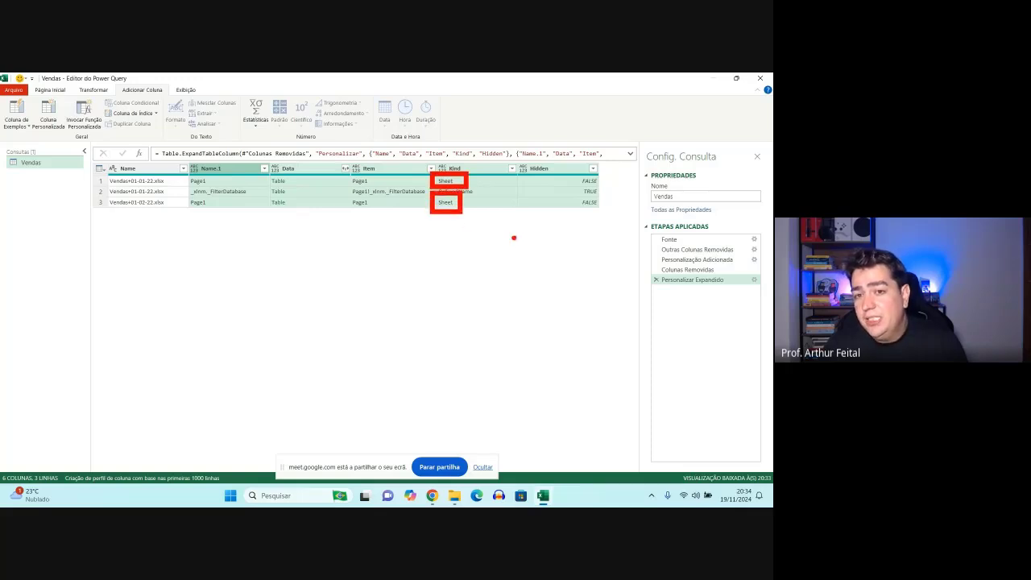
key("Escape")
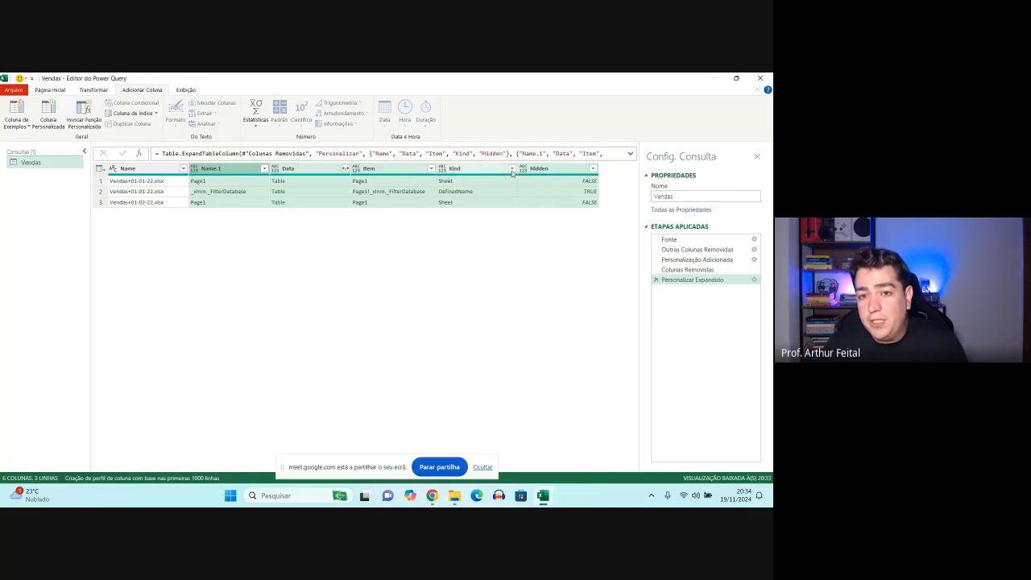
left_click(512, 169)
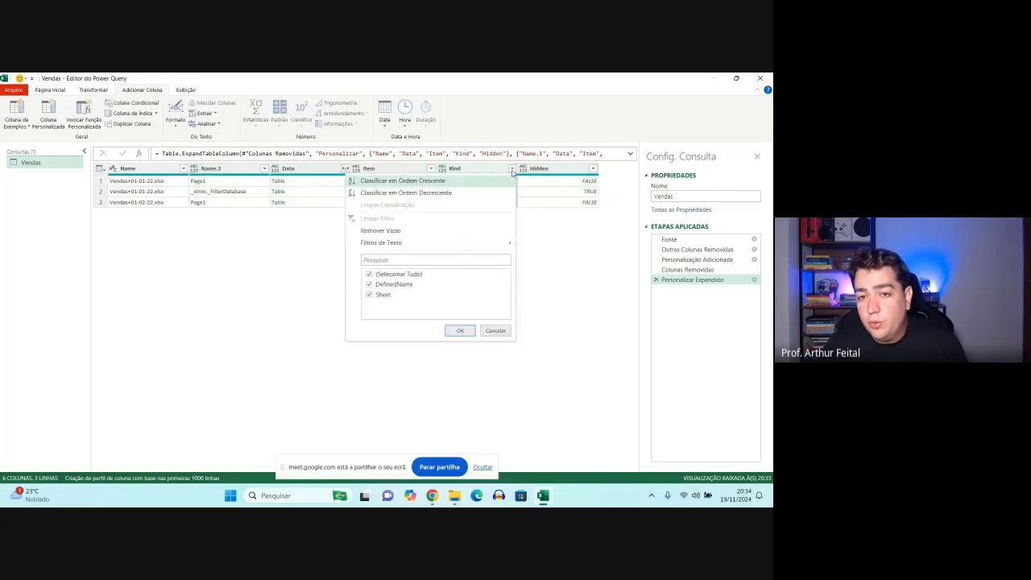
left_click(385, 285)
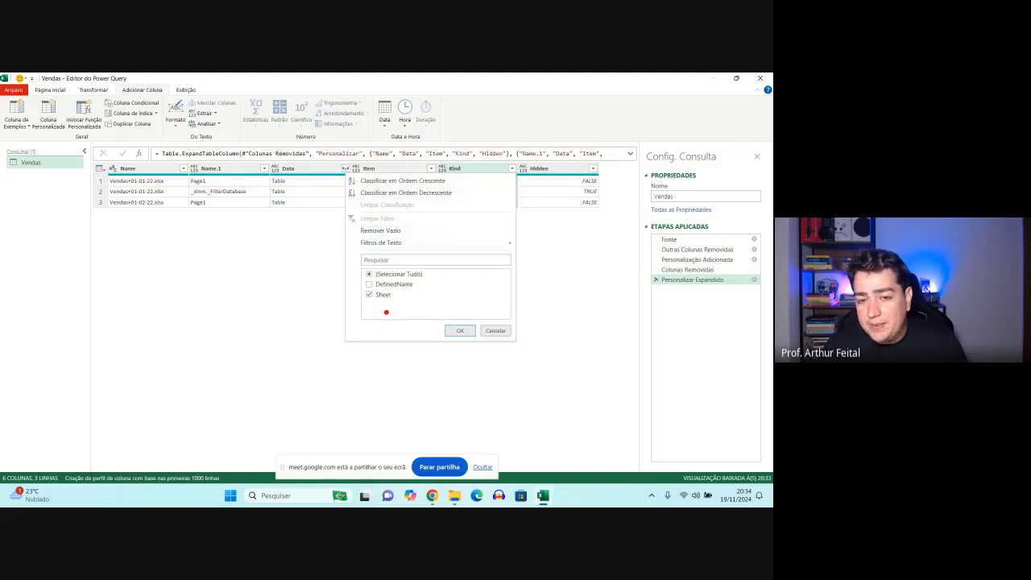
left_click_drag(358, 283, 402, 306)
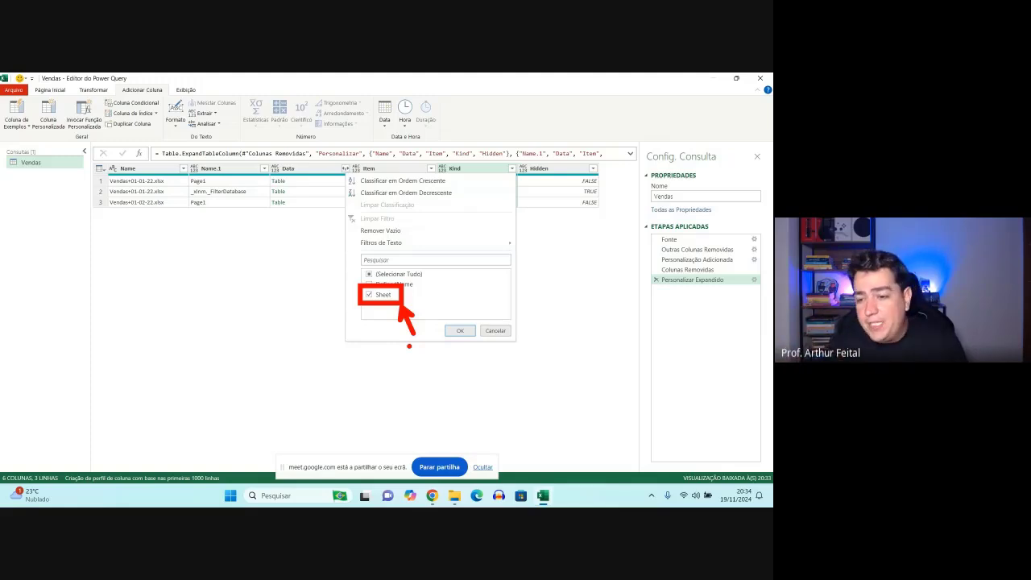
key("Escape")
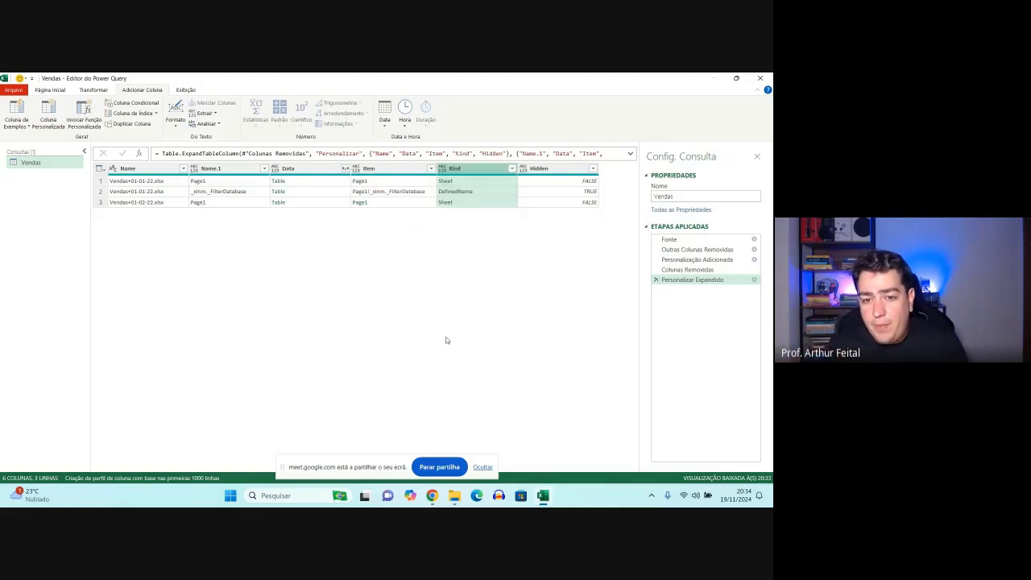
- Filter the Kind column to exclude DefinedName and keep only the Sheet rows
left_click(512, 169)
left_click(384, 286)
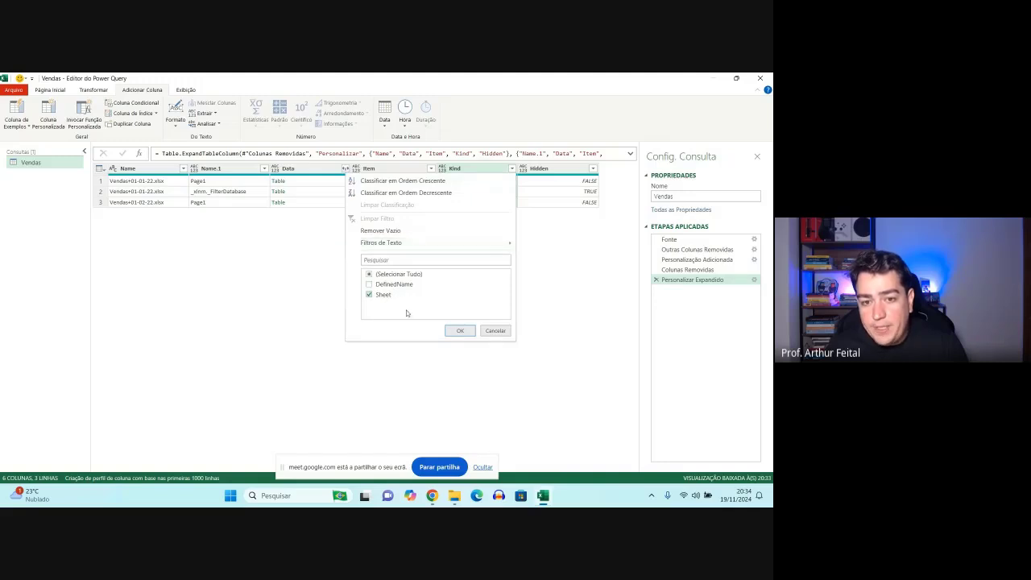
left_click(458, 331)
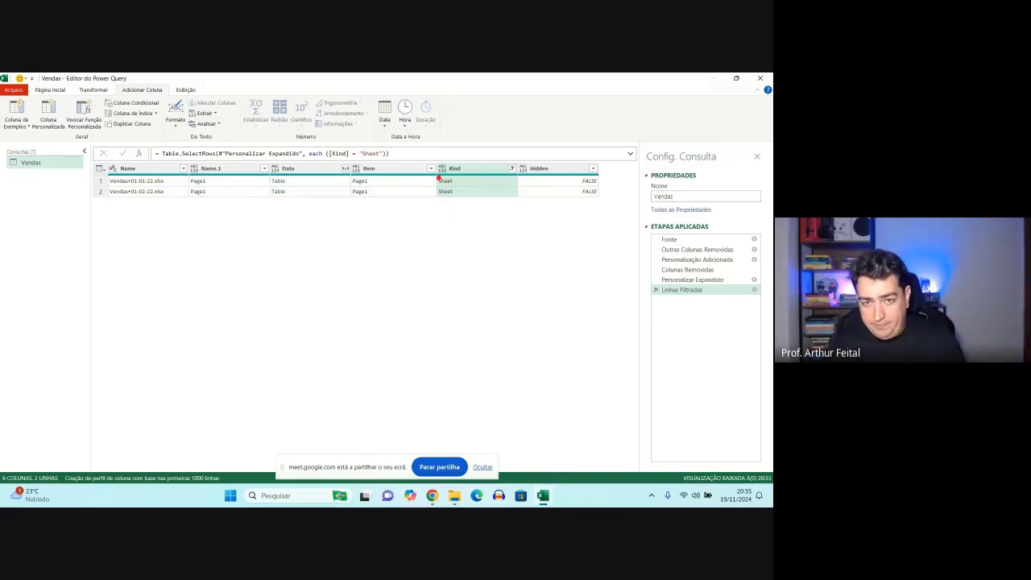
left_click_drag(433, 168, 459, 205)
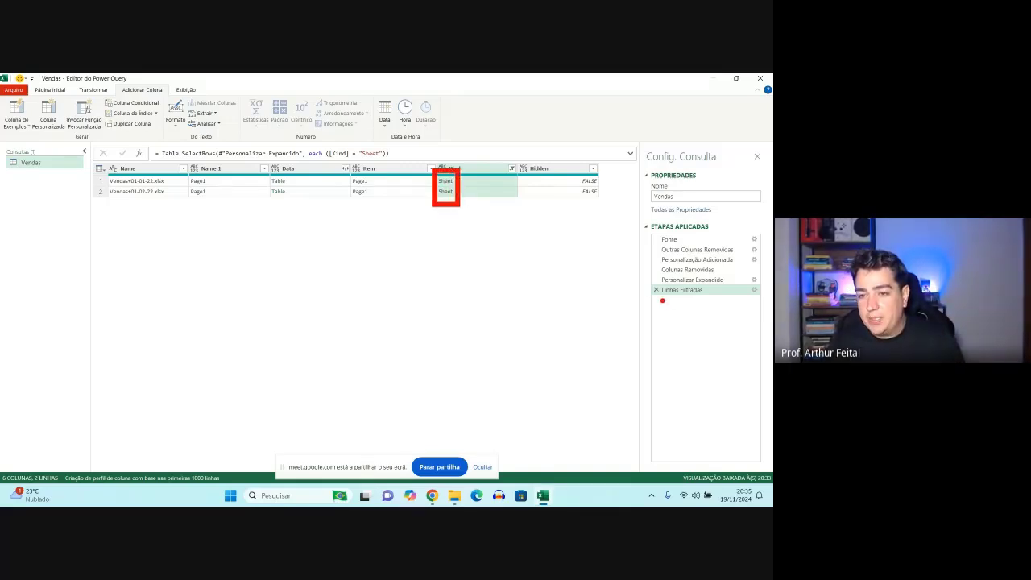
left_click_drag(658, 296, 702, 291)
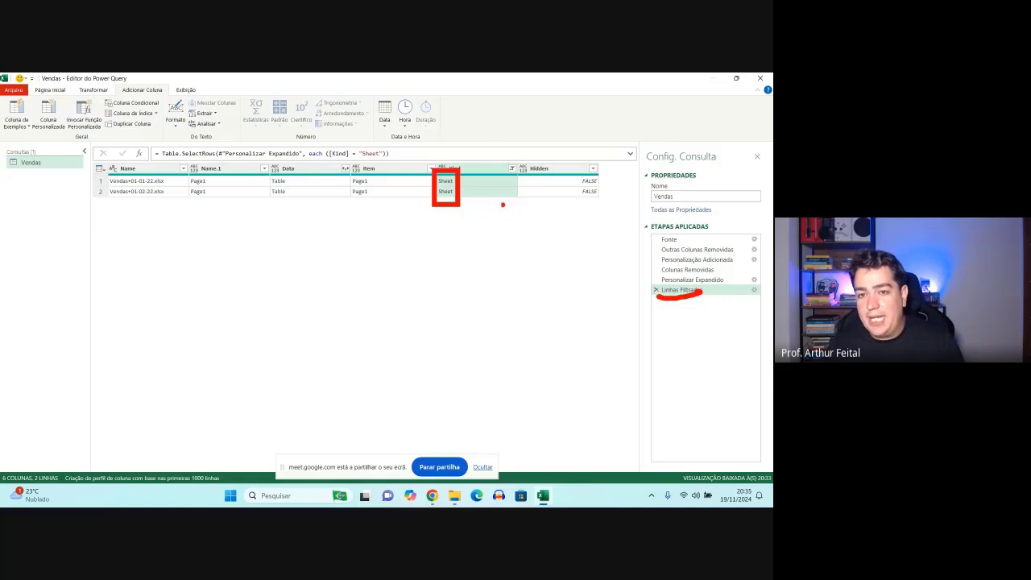
left_click_drag(465, 182, 497, 171)
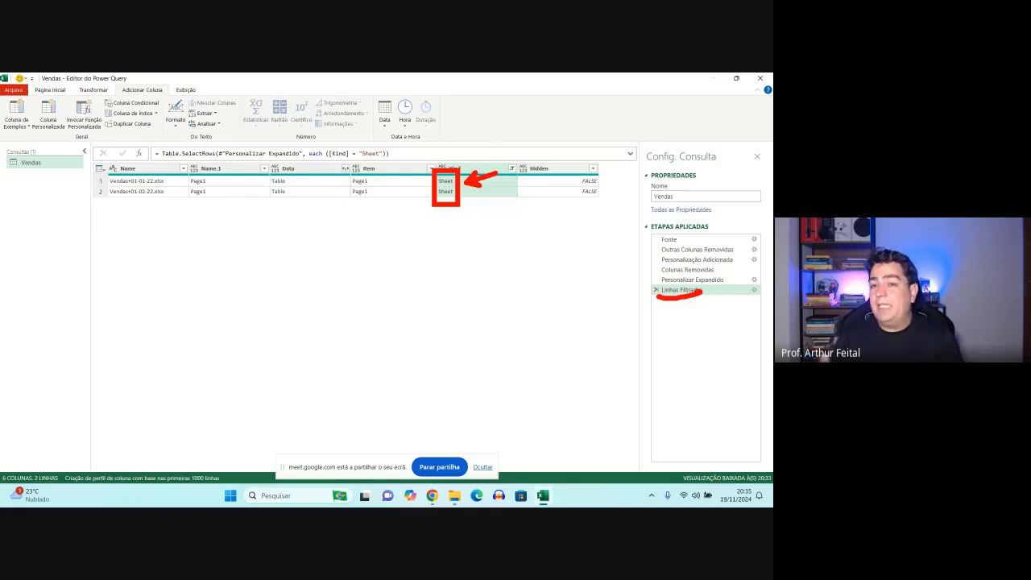
key("Escape")
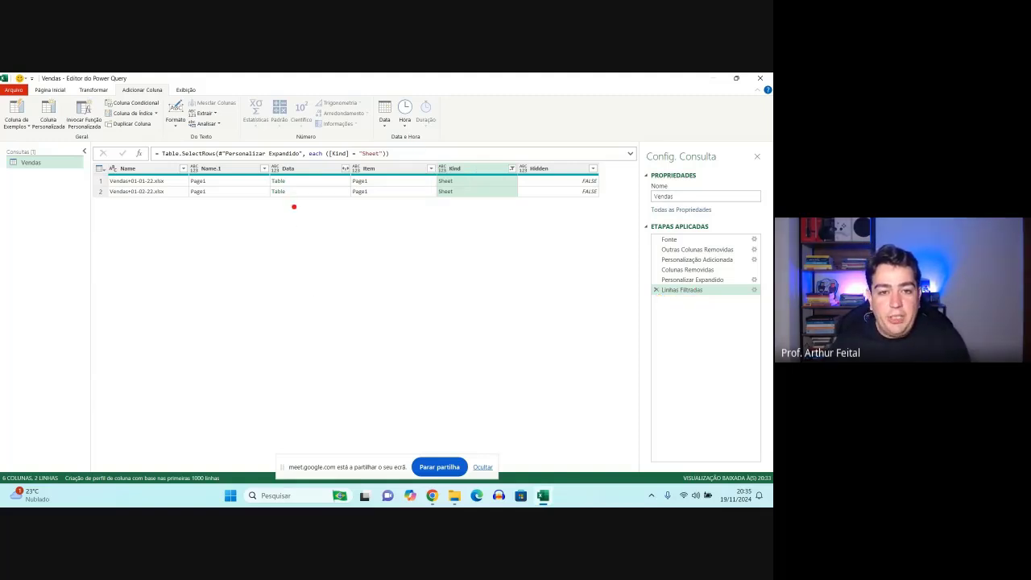
left_click_drag(265, 156, 308, 200)
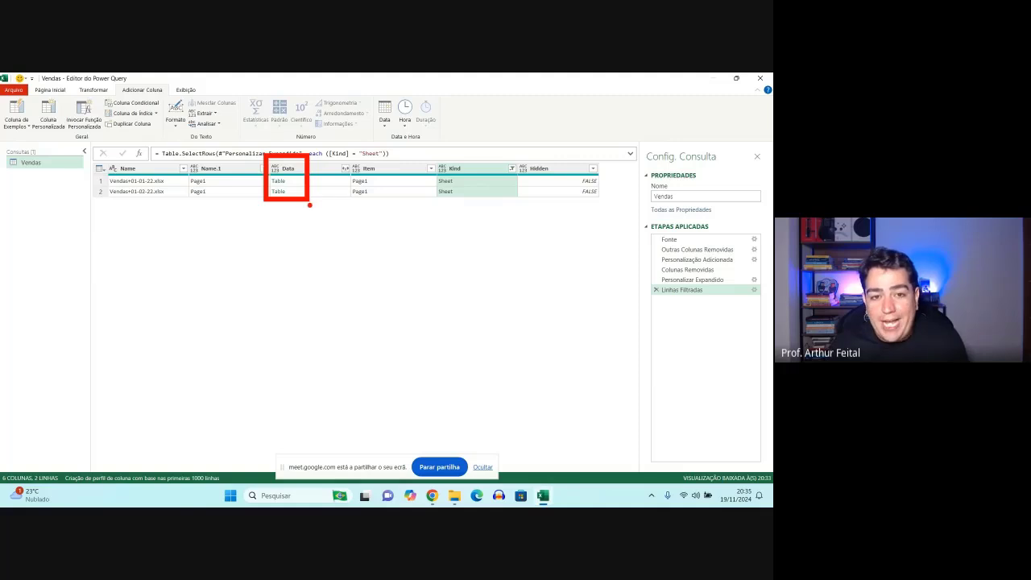
left_click_drag(326, 254, 307, 201)
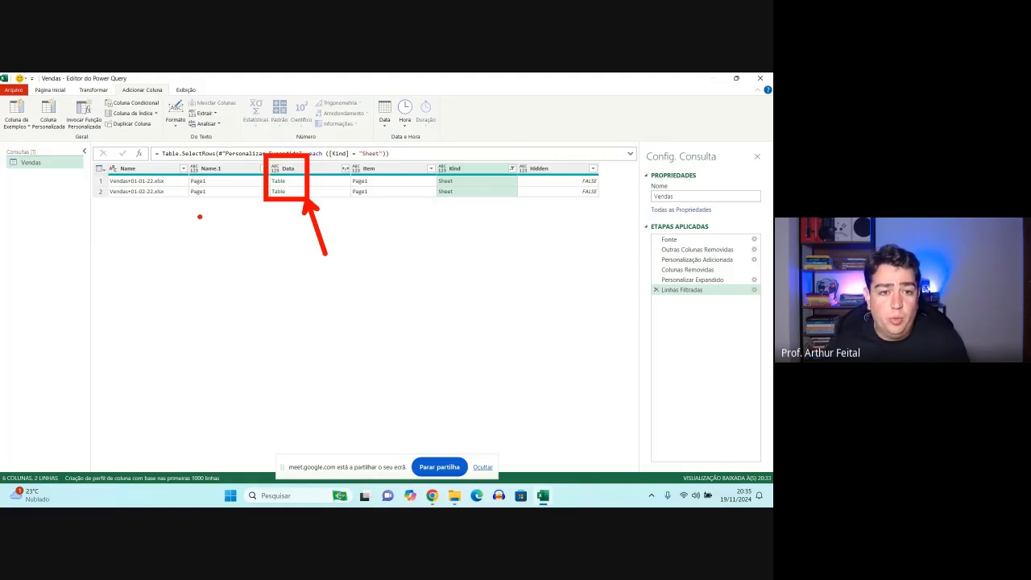
left_click_drag(201, 200, 191, 259)
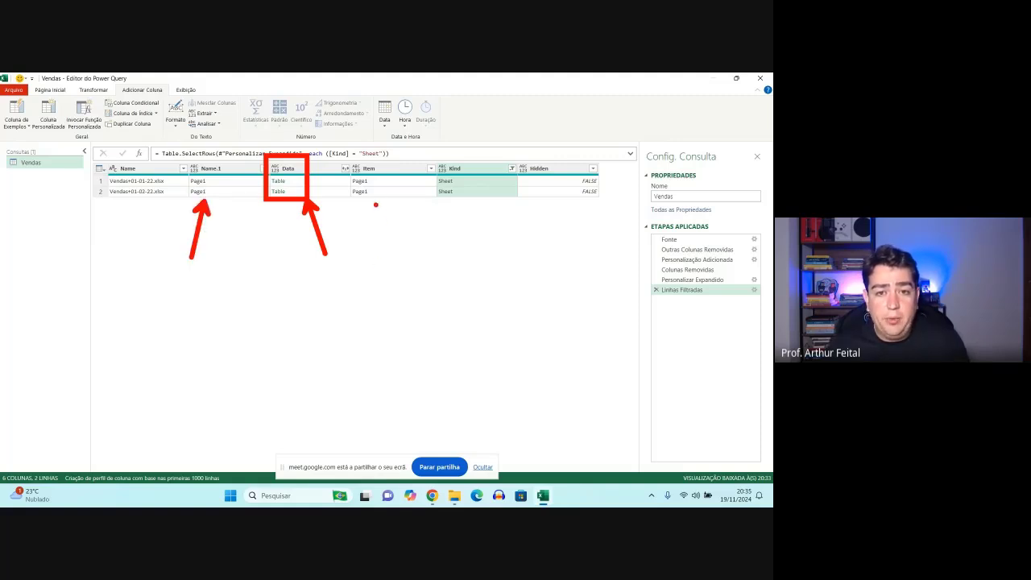
left_click_drag(375, 205, 372, 249)
left_click_drag(455, 206, 449, 261)
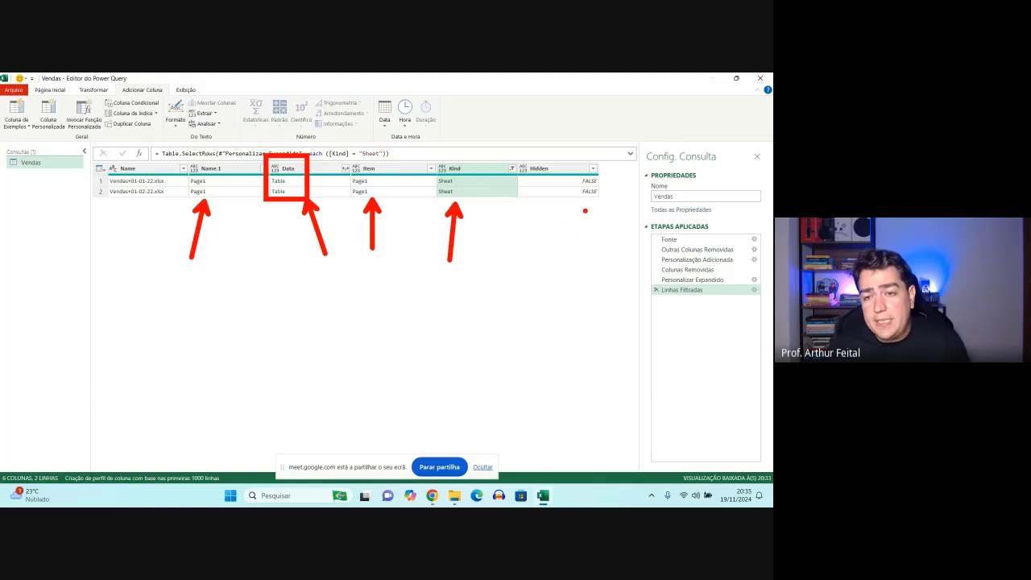
left_click_drag(585, 211, 581, 240)
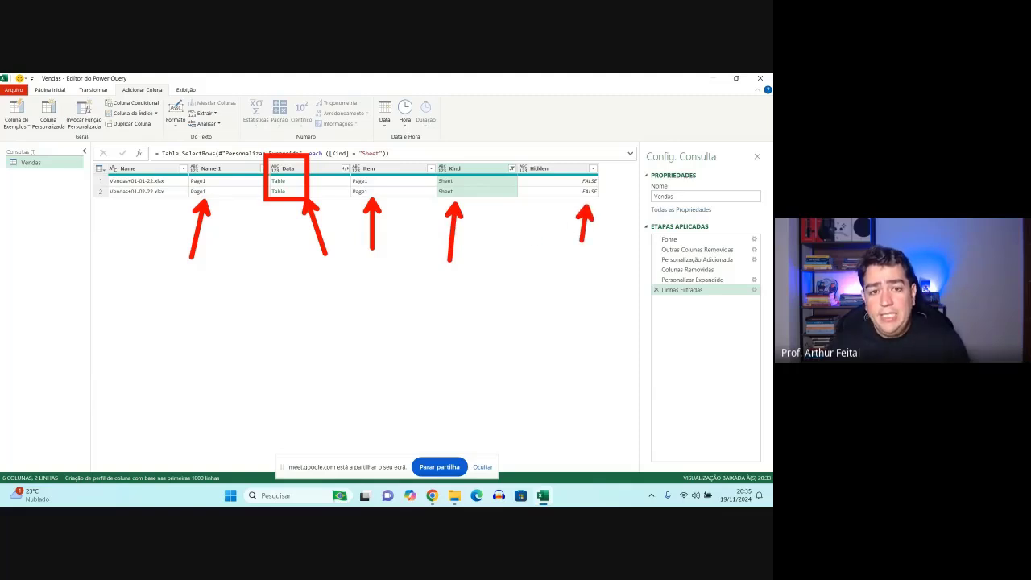
key("Escape")
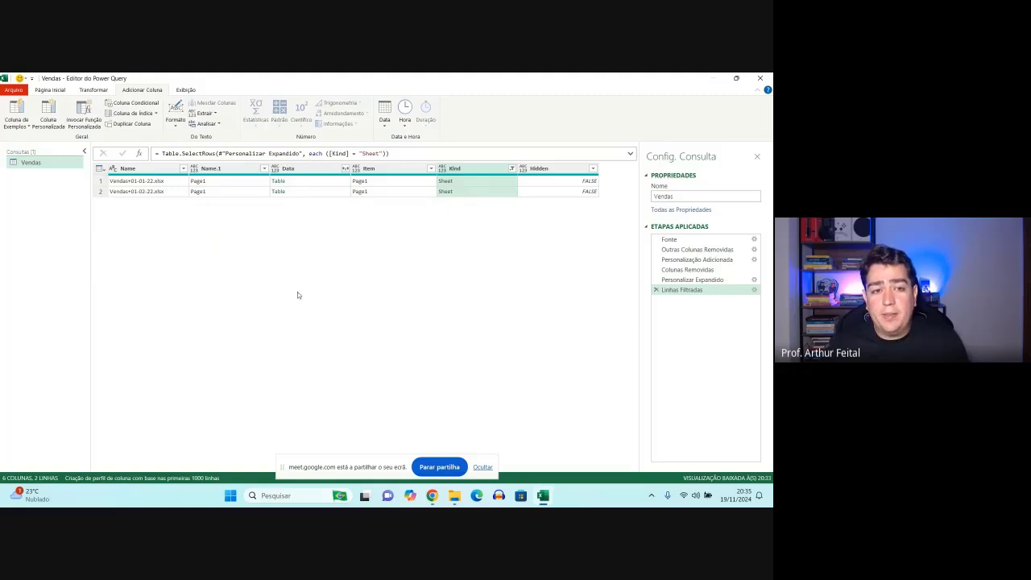
left_click(140, 172, "ctrl")
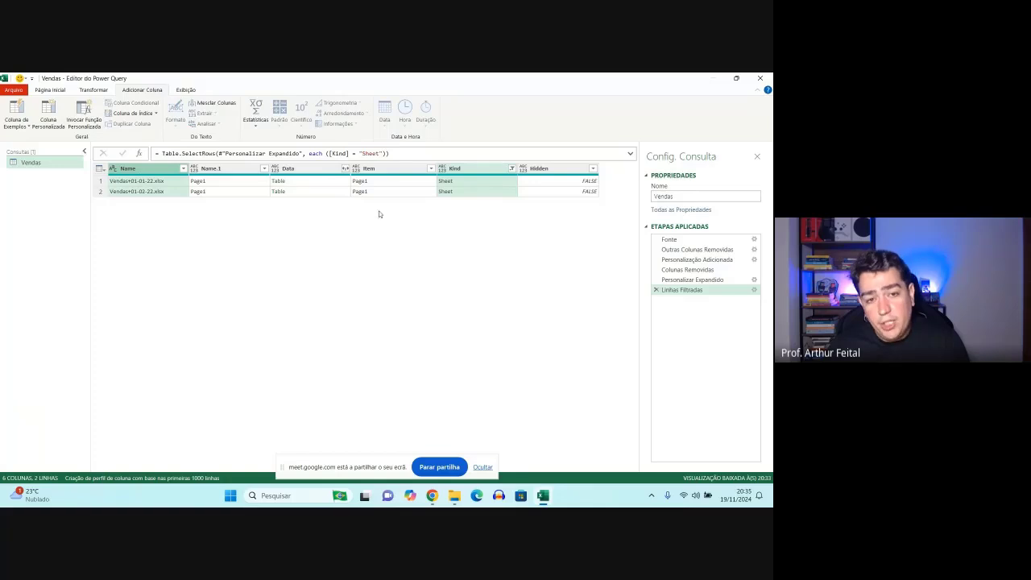
left_click(318, 172, "ctrl")
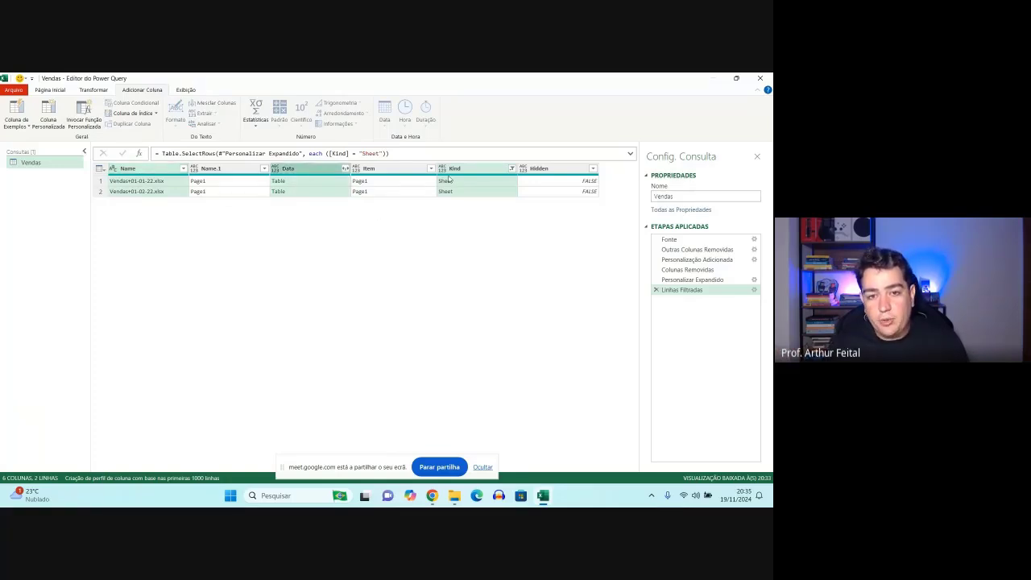
left_click(402, 170)
left_click(457, 169)
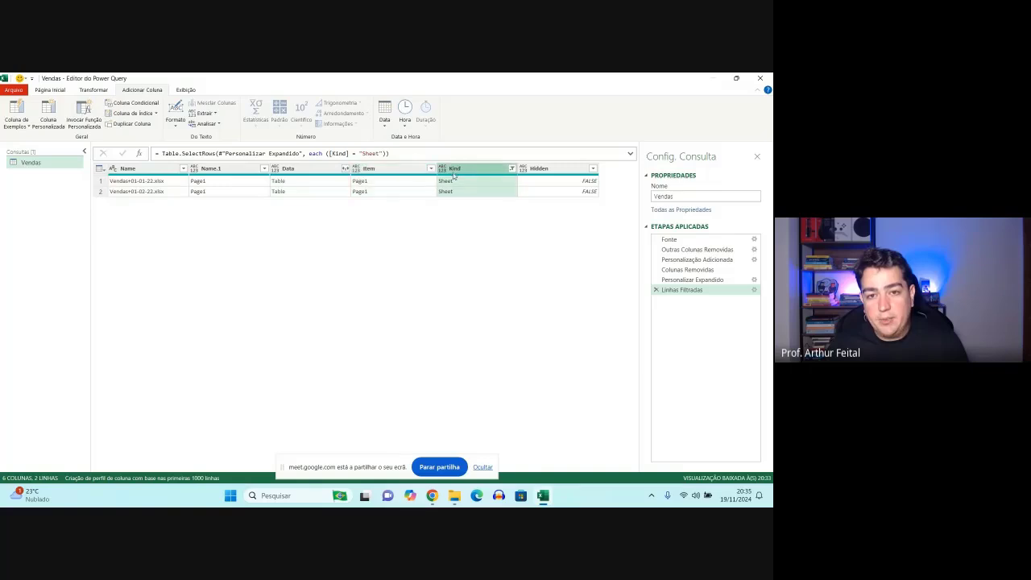
- Keep only the Name and Data columns in the Vendas query by removing all other columns
left_click(148, 172)
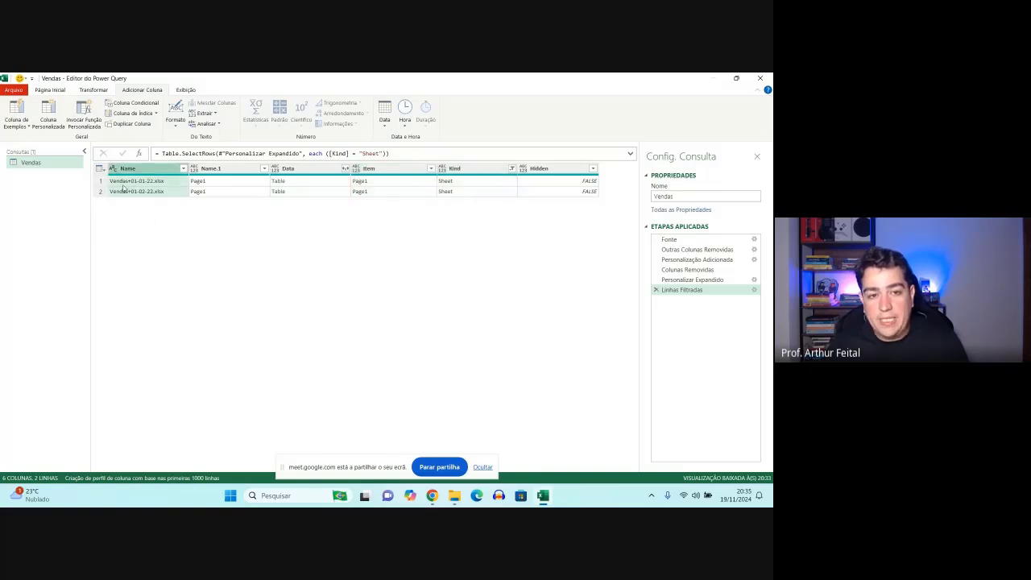
left_click(314, 178)
left_click(177, 190)
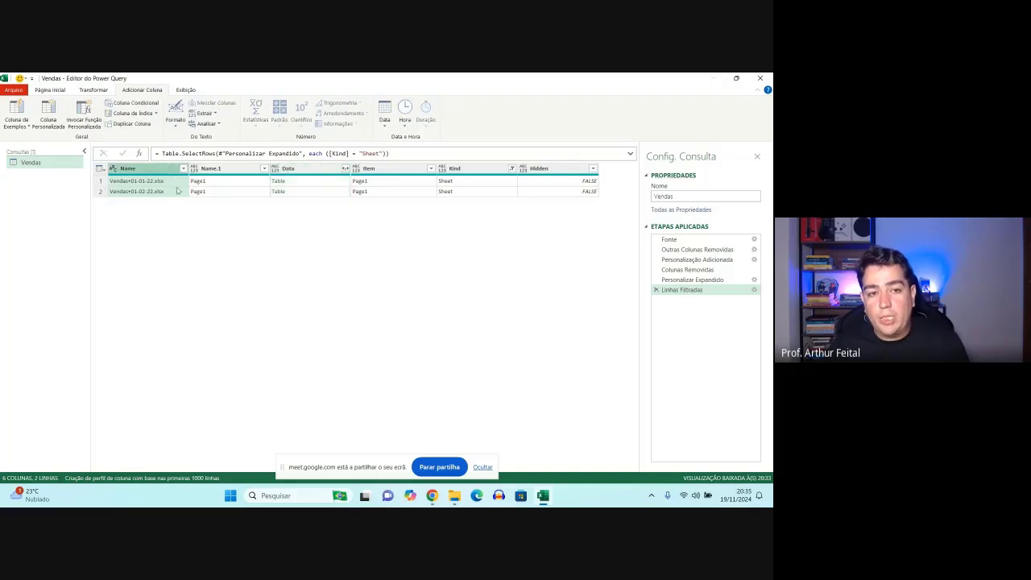
left_click(313, 175, "ctrl")
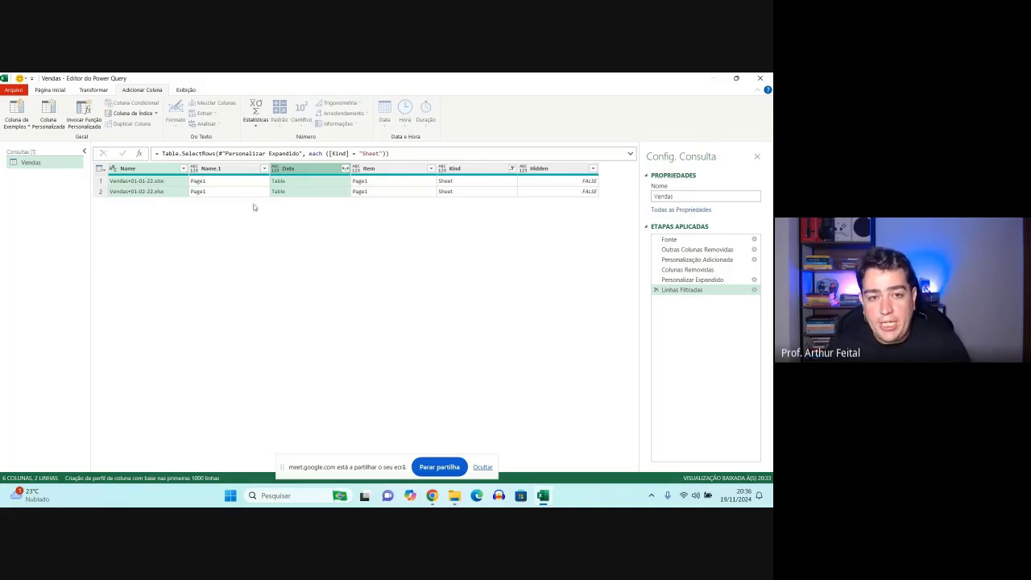
mouse_move(273, 177)
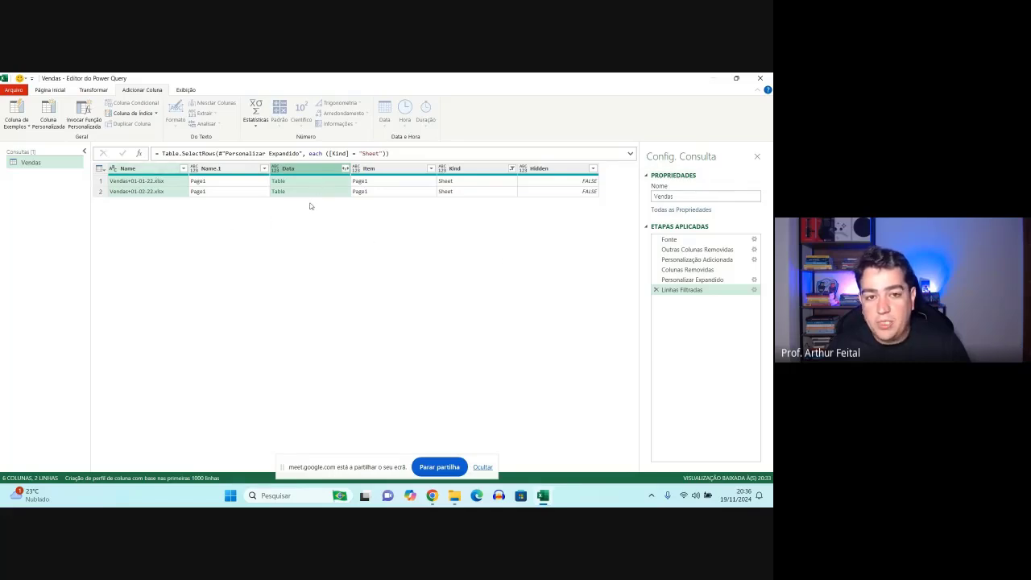
right_click(309, 169)
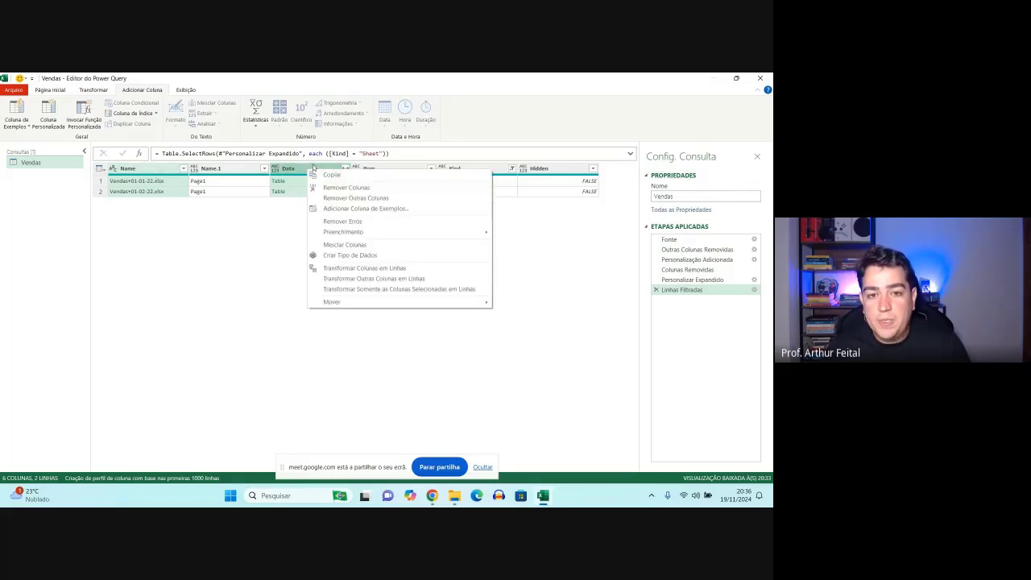
left_click(353, 198)
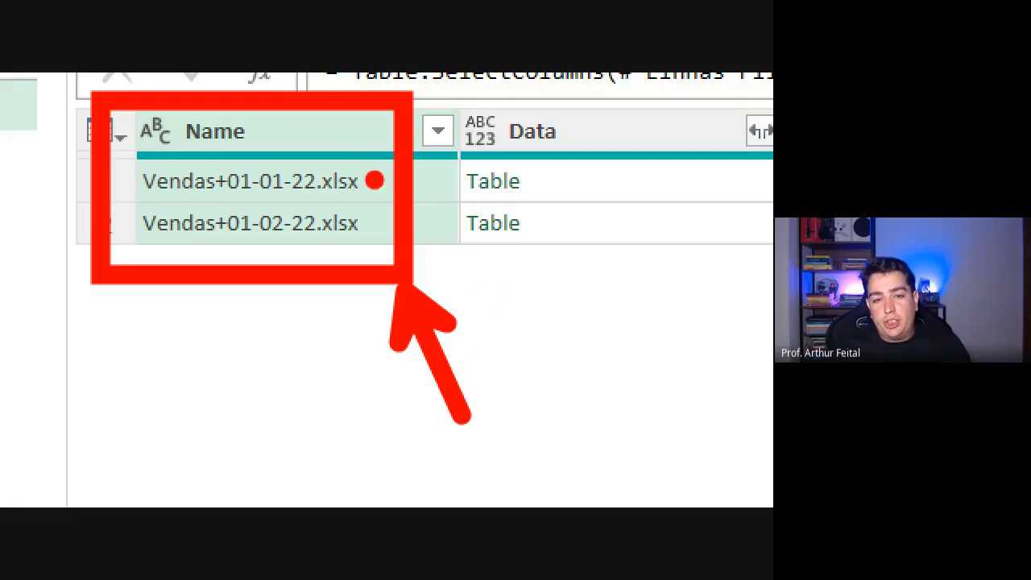
left_click_drag(371, 179, 461, 171)
mouse_move(371, 223)
left_mouse_down()
mouse_move(419, 234)
mouse_move(476, 218)
left_mouse_up()
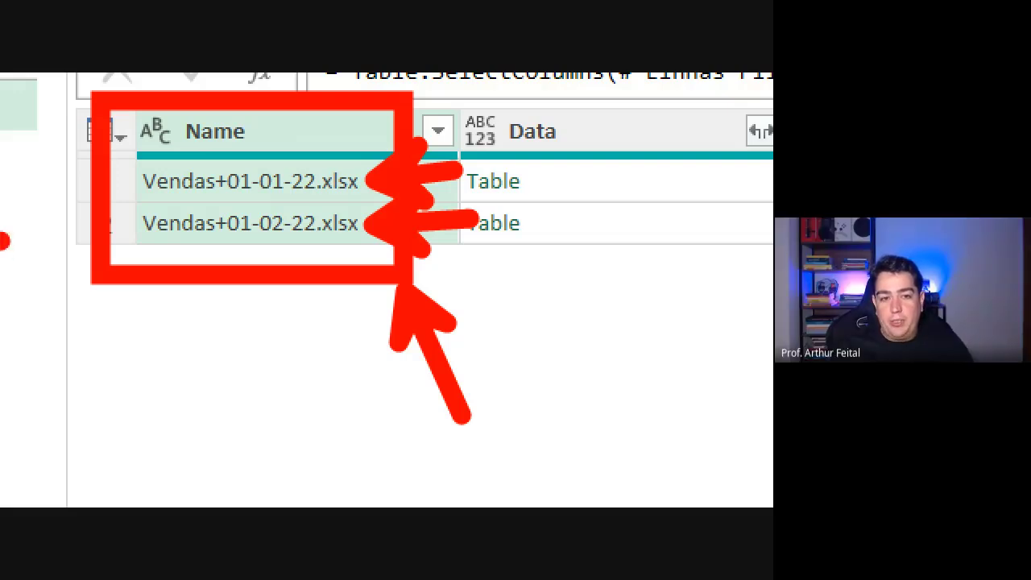
left_click_drag(171, 121, 241, 114)
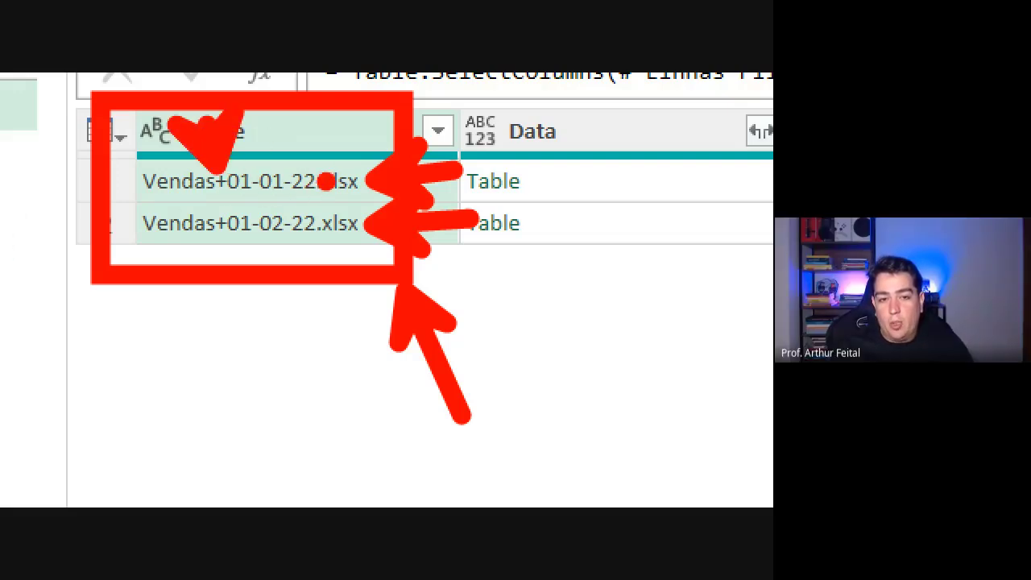
mouse_move(322, 149)
left_mouse_down()
mouse_move(370, 116)
mouse_move(369, 76)
left_mouse_up()
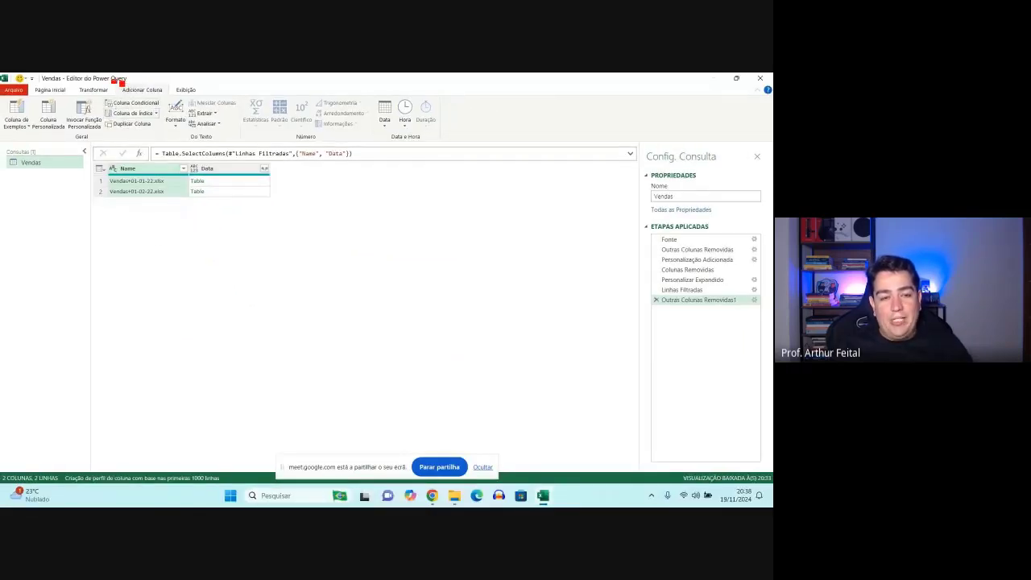
left_click_drag(112, 80, 176, 101)
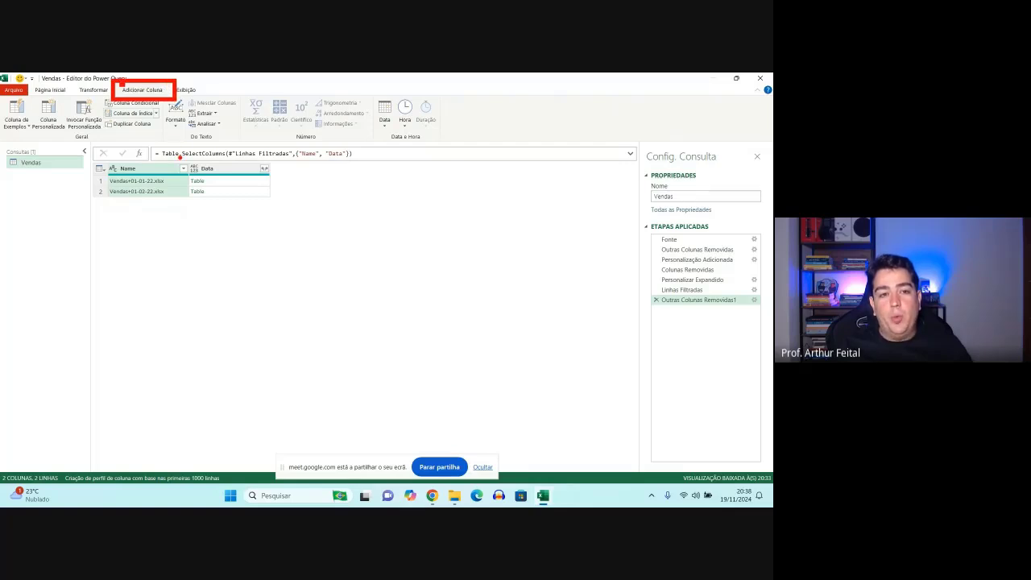
mouse_move(180, 158)
left_mouse_down()
mouse_move(285, 151)
mouse_move(373, 202)
left_mouse_up()
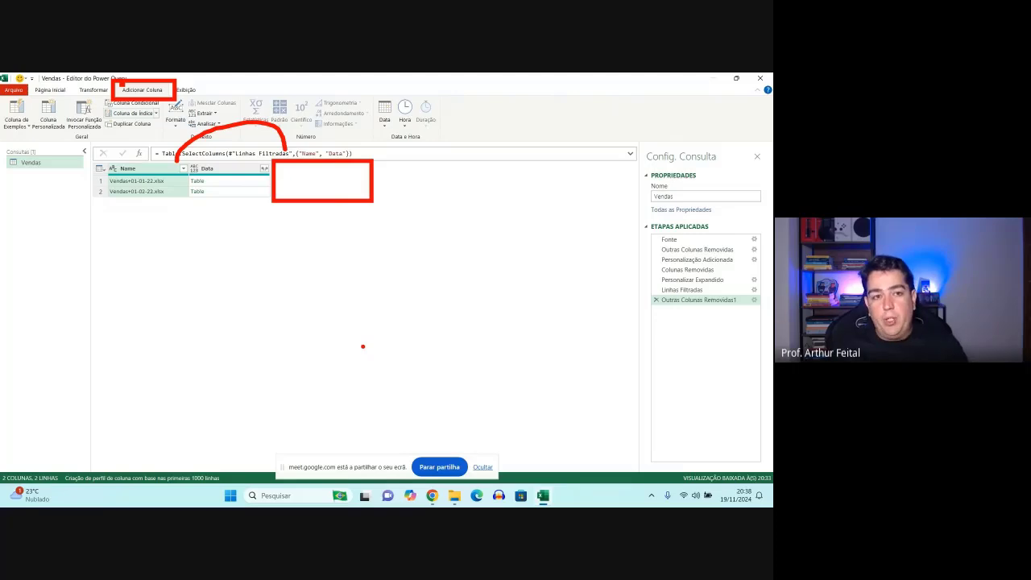
key("e")
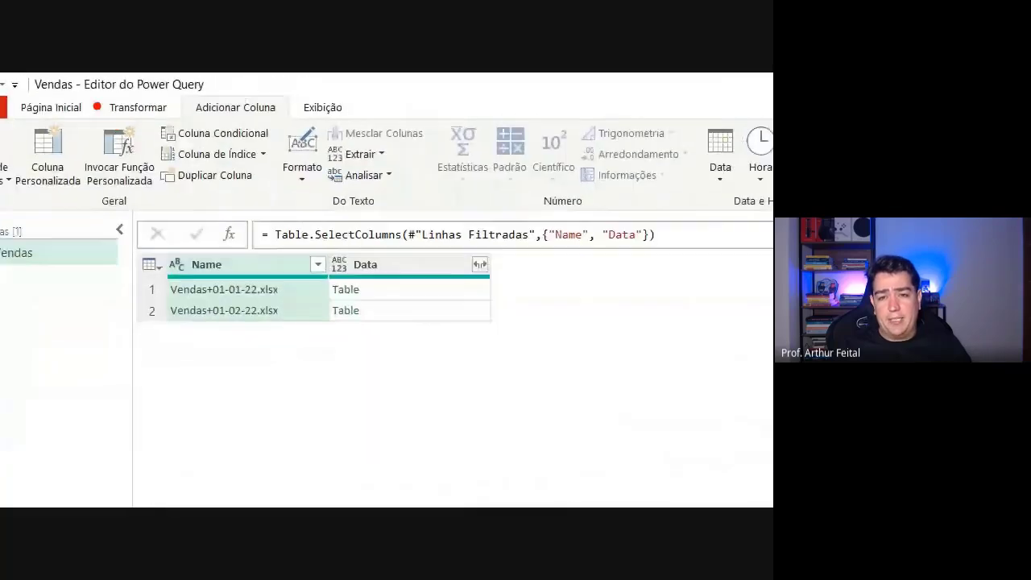
mouse_move(180, 95)
left_mouse_down()
mouse_move(307, 122)
mouse_move(396, 167)
left_mouse_up()
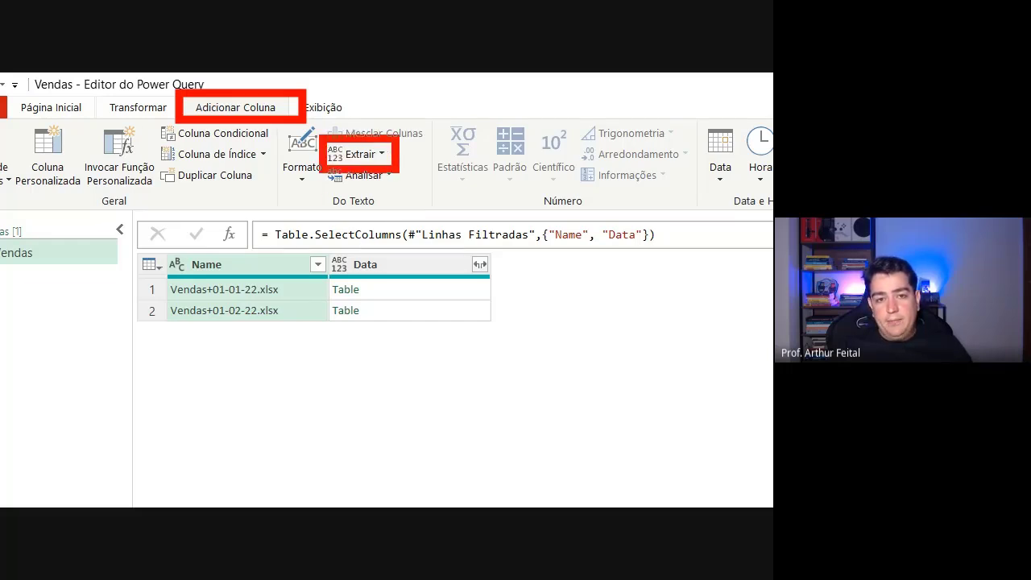
key("Escape")
- Display the commands for transforming existing columns and dismiss the tip about custom data types
left_click(93, 91)
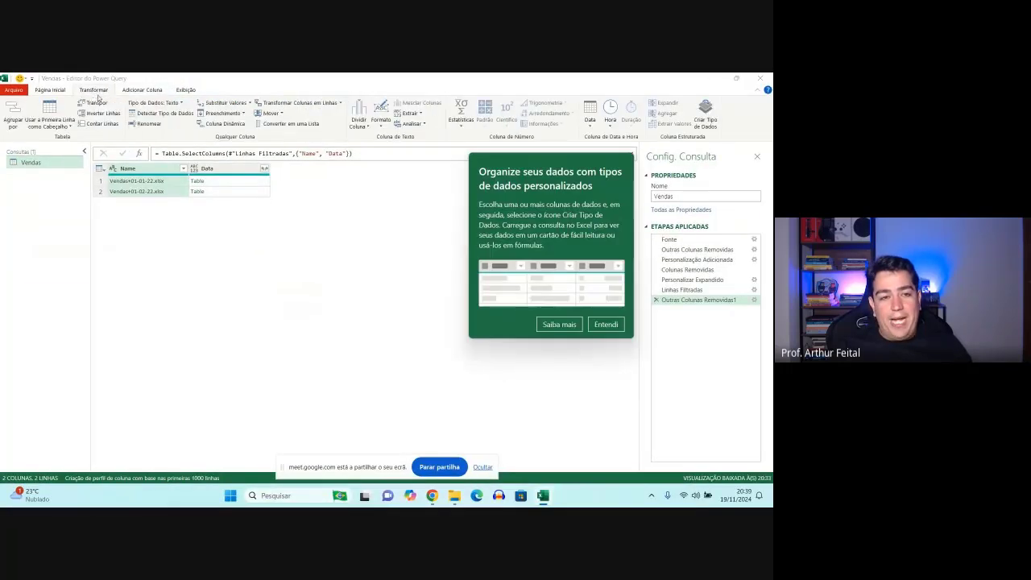
left_click(606, 324)
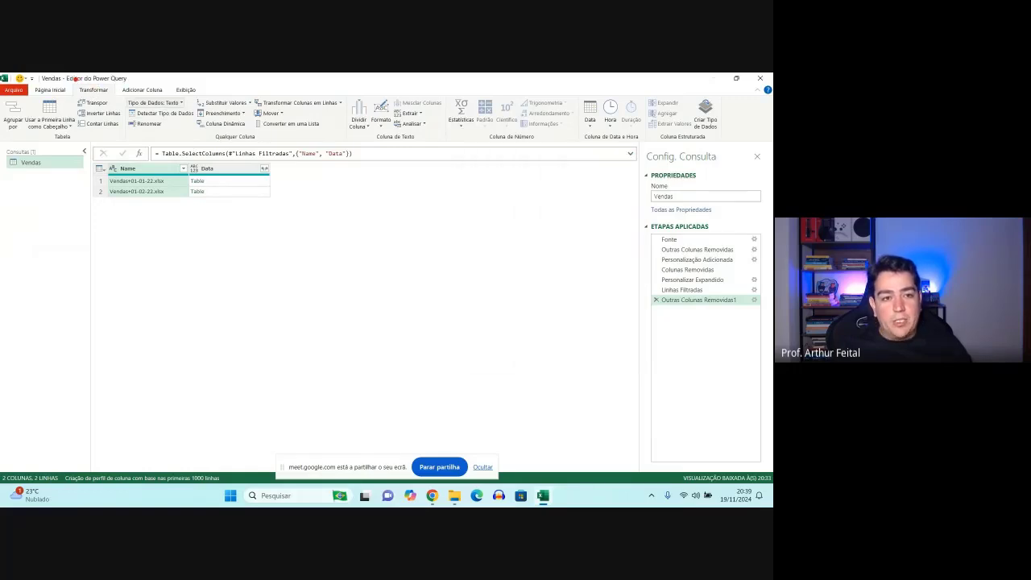
mouse_move(72, 80)
left_mouse_down()
mouse_move(118, 103)
mouse_move(427, 121)
left_mouse_up()
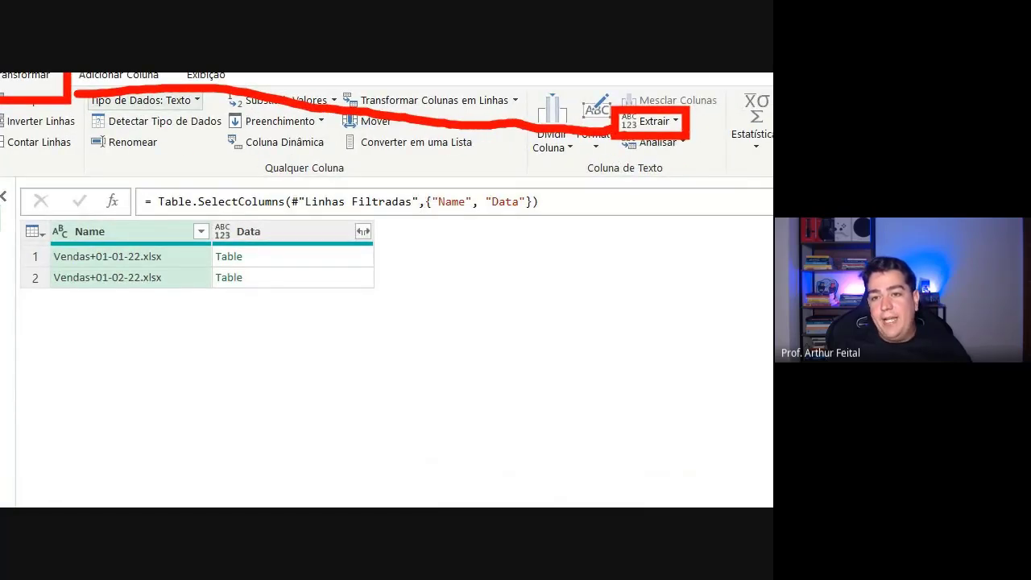
mouse_move(620, 137)
left_mouse_down()
mouse_move(274, 140)
mouse_move(121, 203)
mouse_move(119, 218)
left_mouse_up()
mouse_move(100, 195)
left_mouse_down()
mouse_move(108, 203)
mouse_move(145, 193)
left_mouse_up()
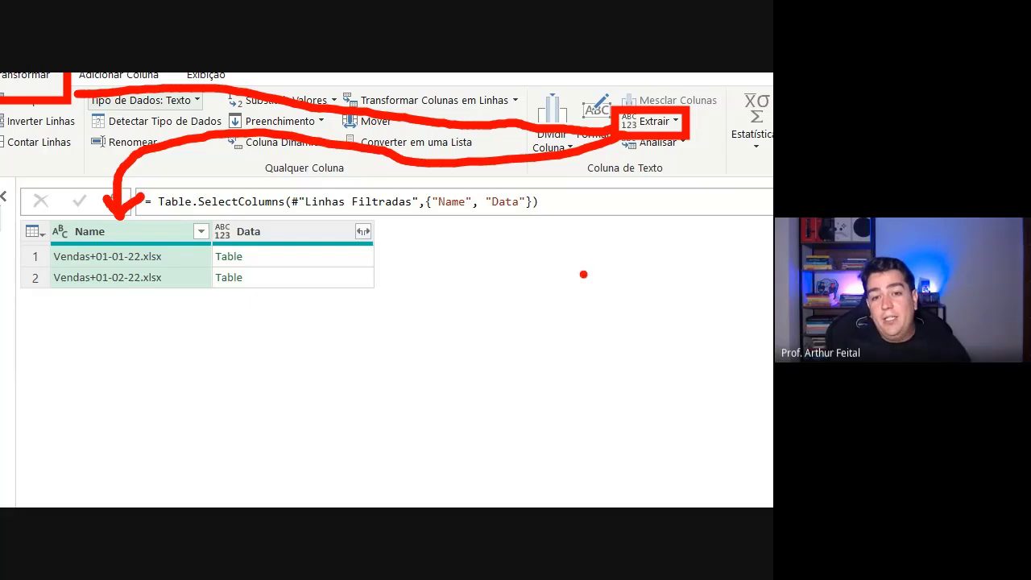
mouse_move(364, 218)
left_mouse_down()
mouse_move(405, 247)
mouse_move(527, 292)
left_mouse_up()
mouse_move(432, 250)
left_mouse_down()
mouse_move(452, 269)
mouse_move(448, 246)
left_mouse_up()
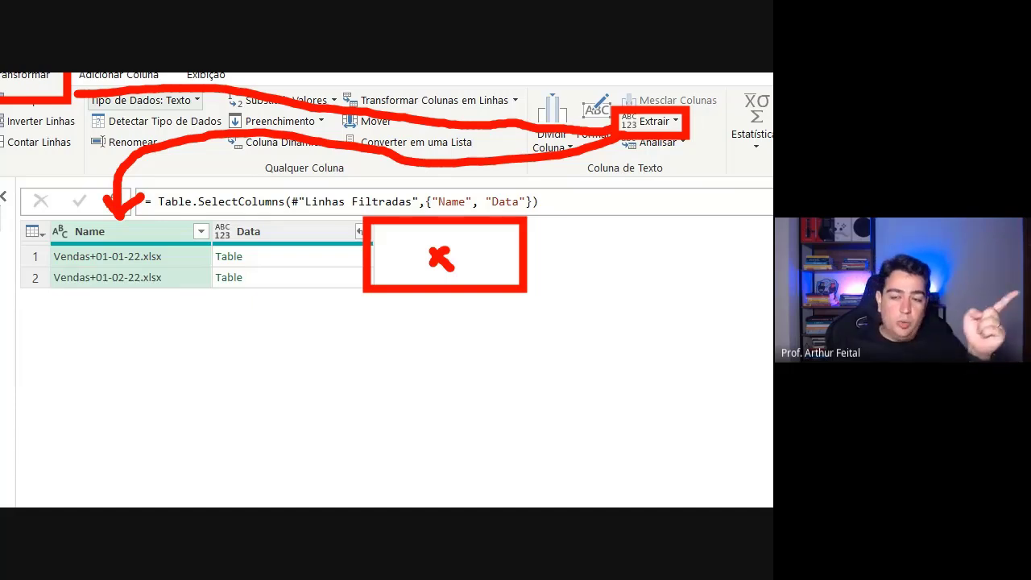
key("Escape")
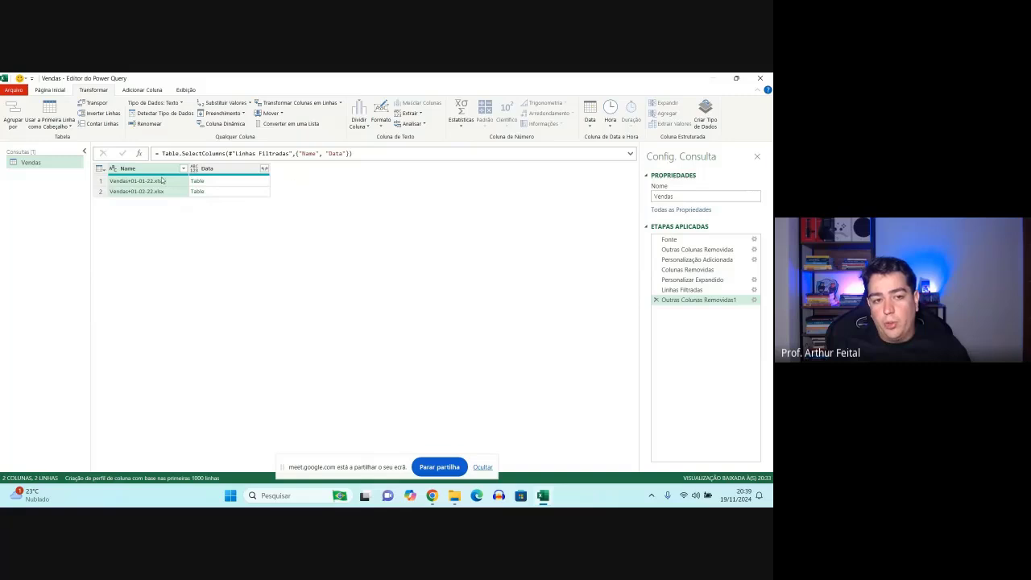
left_click(409, 114)
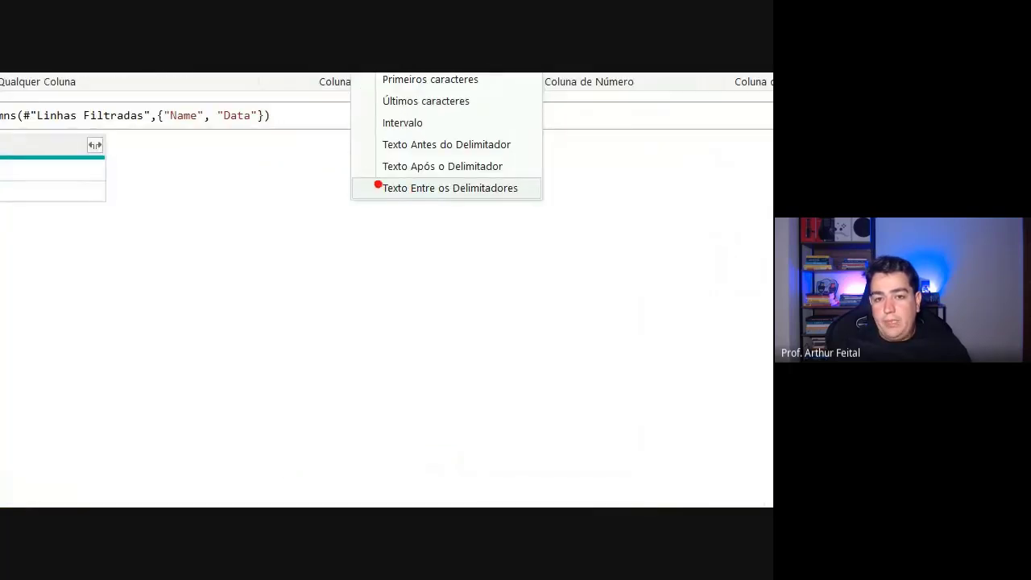
left_click_drag(359, 166, 541, 210)
key("Escape")
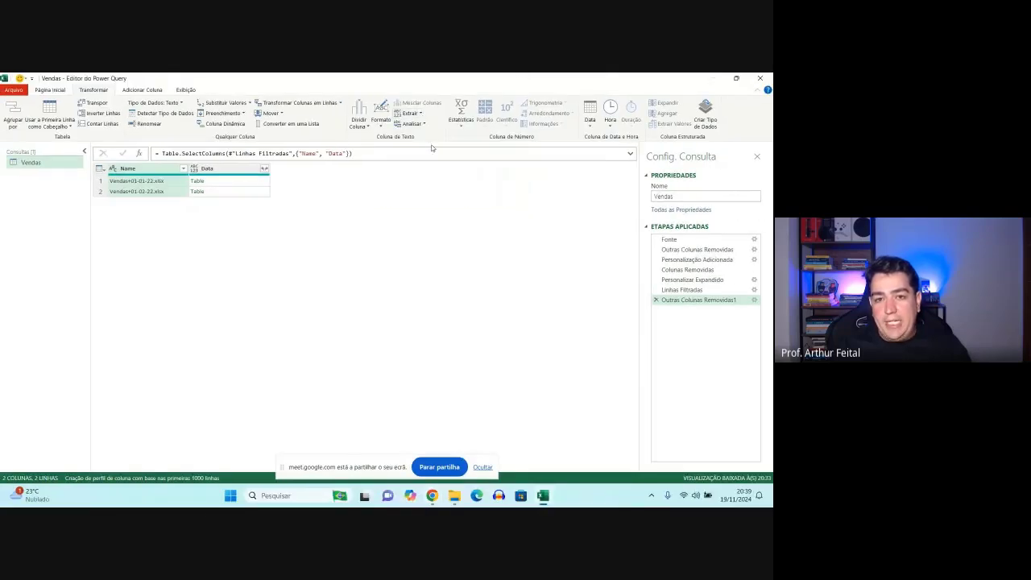
- Reduce the Name column's values to the text between the start delimiter "+" and the end delimiter "."
left_click(411, 113)
left_click(436, 190)
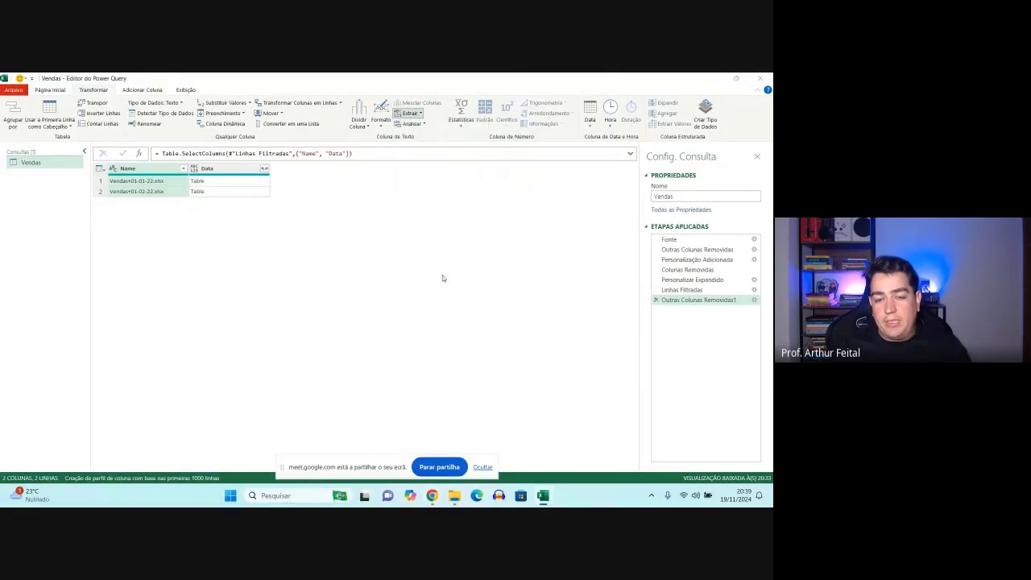
scroll(157, 214, "up", 2)
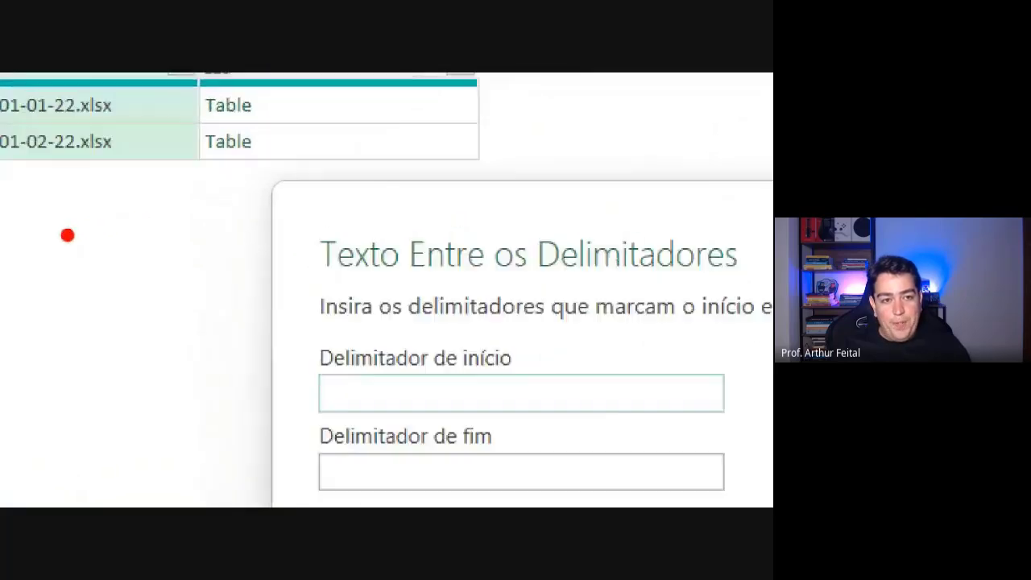
scroll(157, 214, "down", 1)
left_click_drag(74, 152, 69, 182)
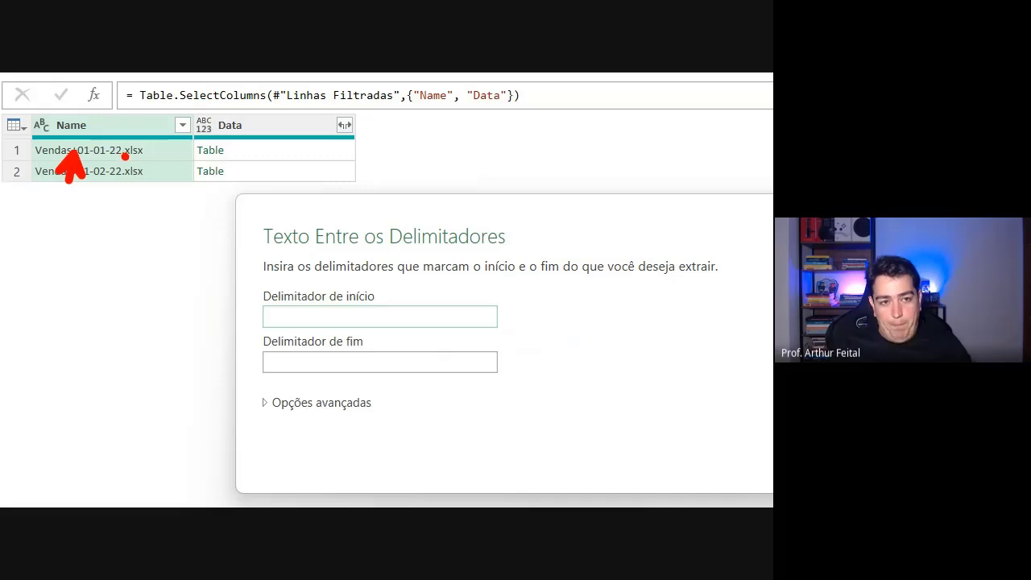
left_click_drag(123, 155, 157, 192)
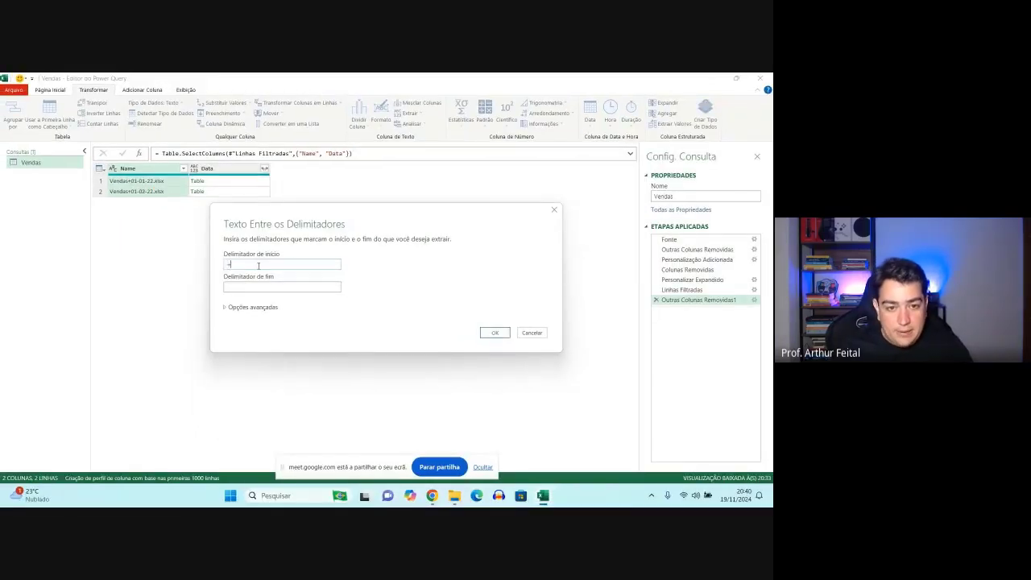
left_click(248, 284)
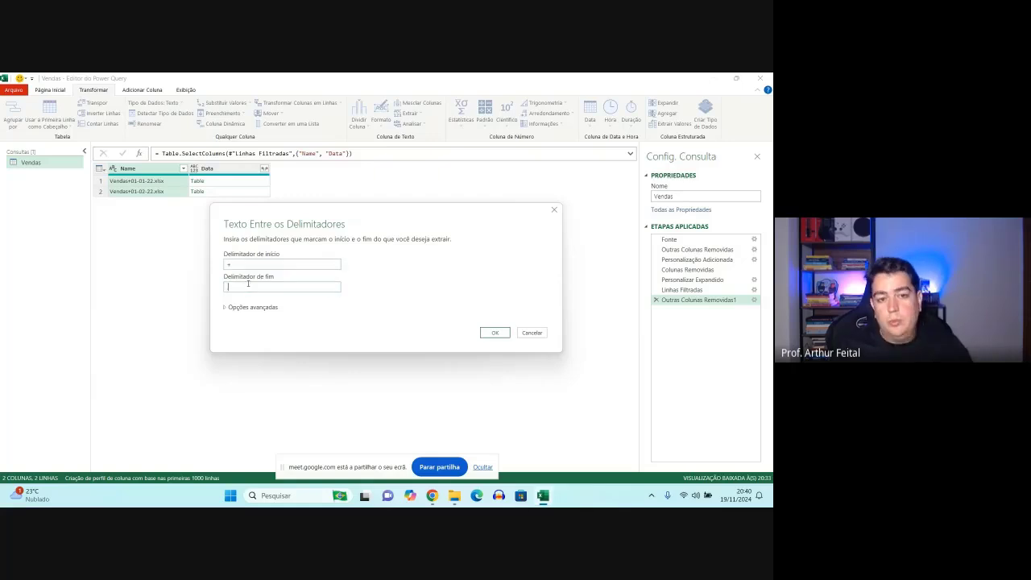
type(".")
left_click(487, 335)
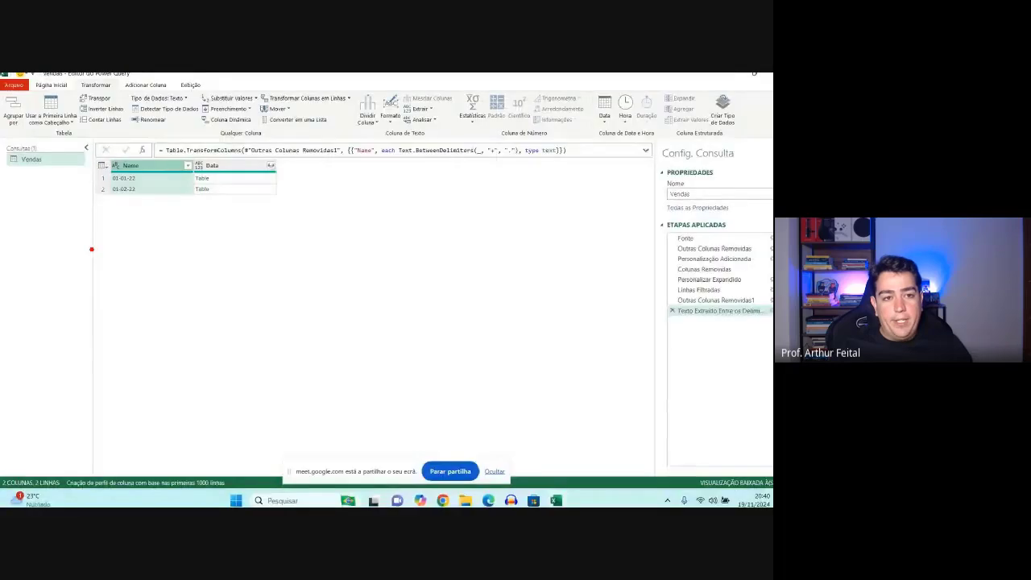
mouse_move(259, 74)
left_mouse_down()
mouse_move(443, 235)
mouse_move(490, 248)
left_mouse_up()
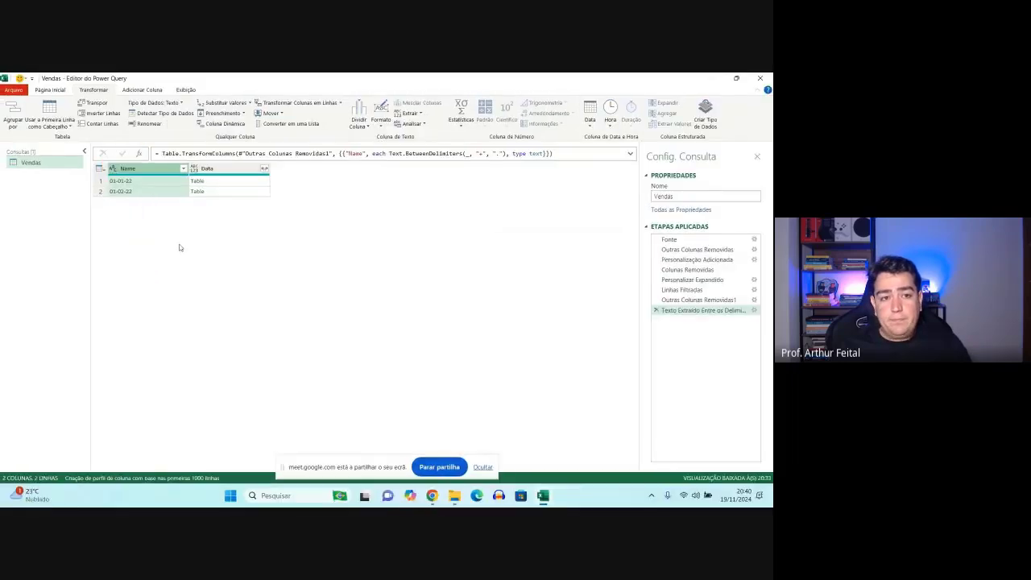
- Expand the Data column into all its columns without using the original column name as a prefix, and review the resulting rows
left_click(264, 168)
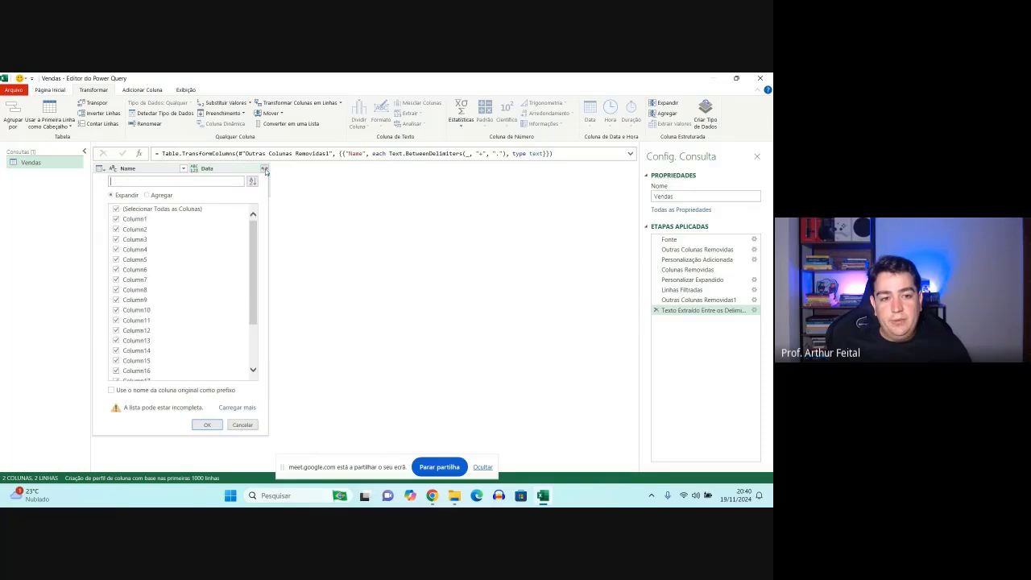
scroll(128, 286, "down", 3)
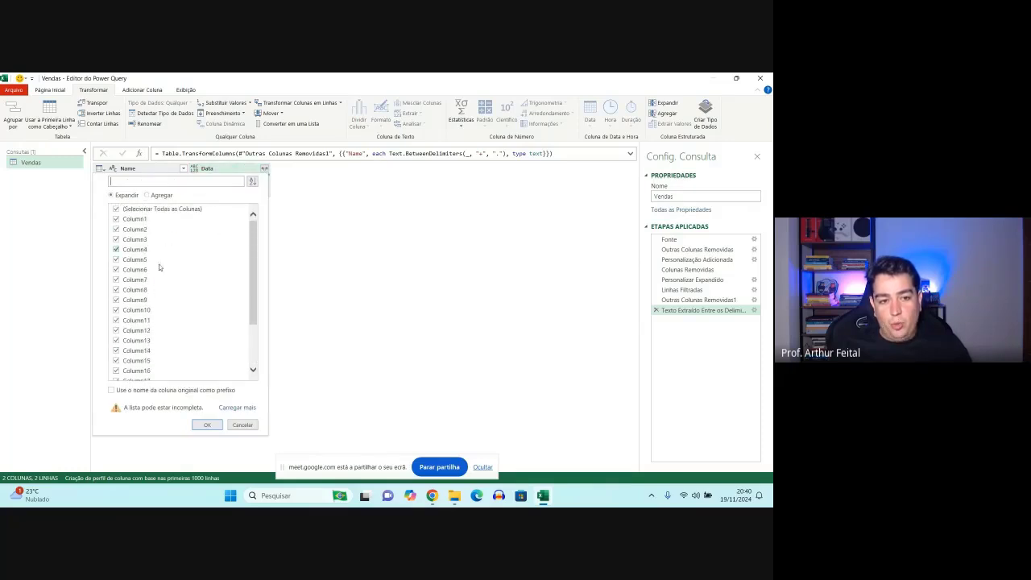
scroll(140, 316, "up", 3)
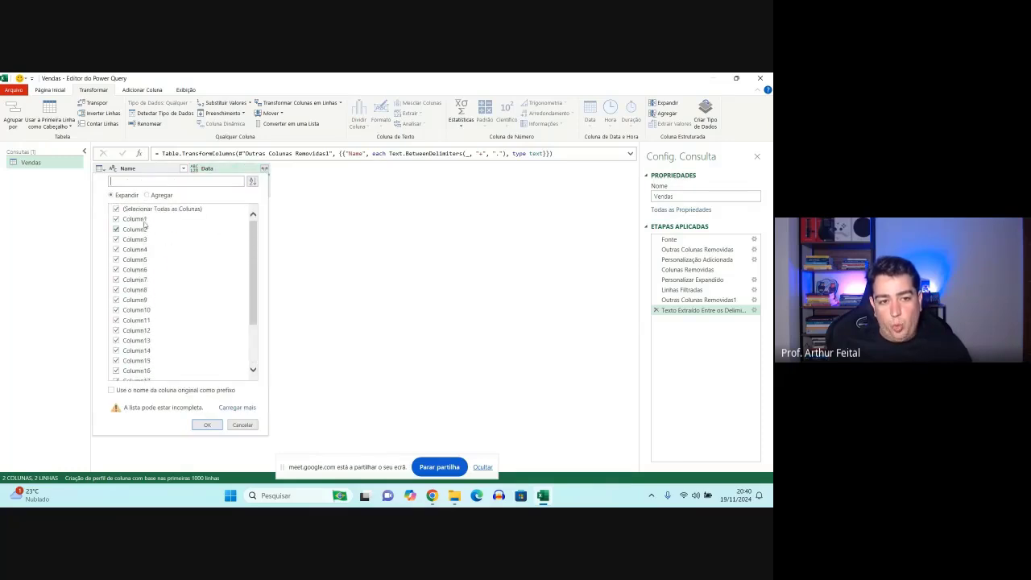
scroll(153, 326, "down", 3)
left_click(206, 424)
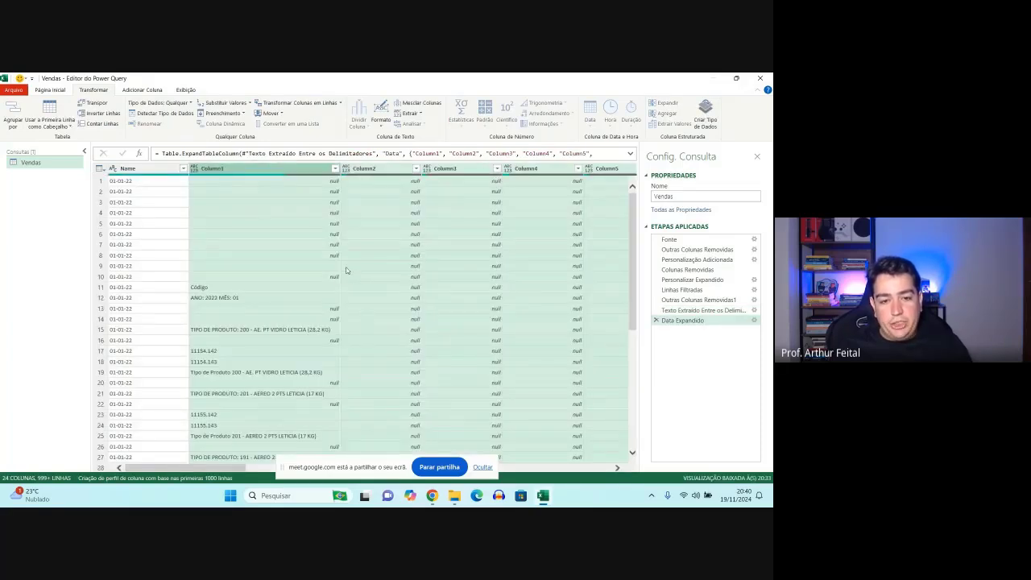
scroll(346, 271, "down", 3)
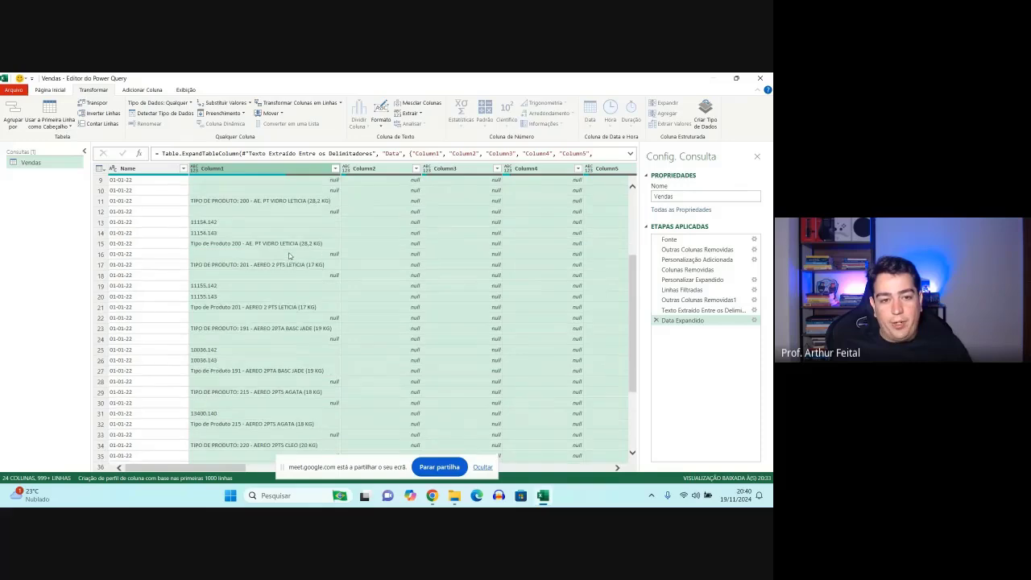
scroll(287, 268, "down", 2)
scroll(274, 278, "down", 5)
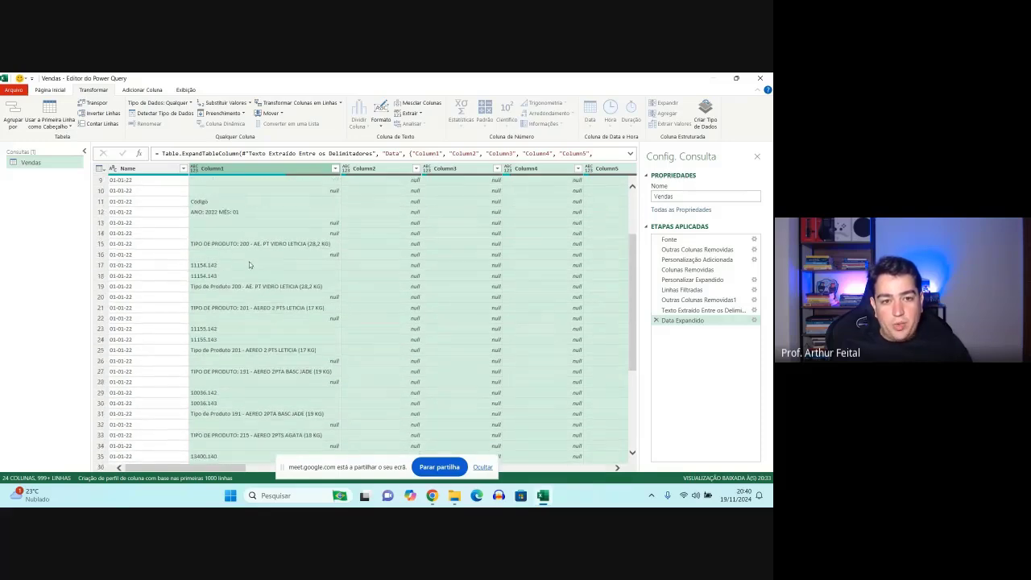
scroll(266, 271, "down", 15)
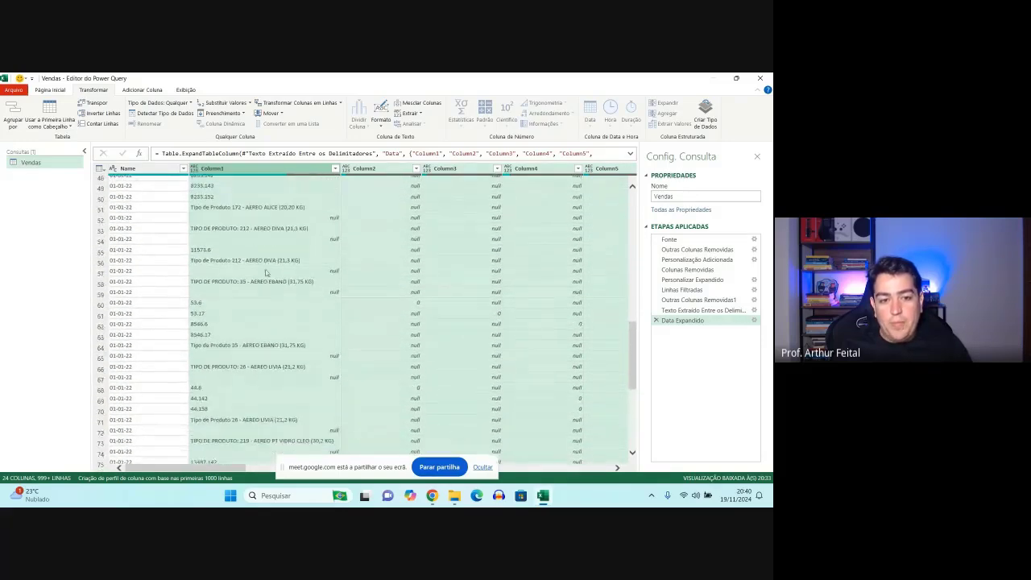
- Examine the expanded rows to see which of Column1 to Column4 hold useful sales data
scroll(338, 290, "up", 15)
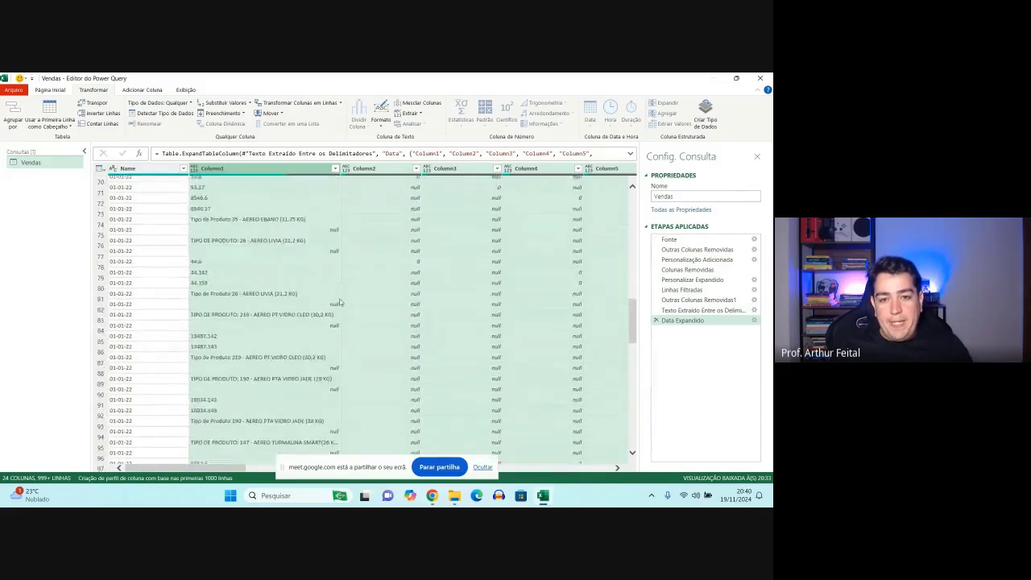
scroll(411, 298, "up", 10)
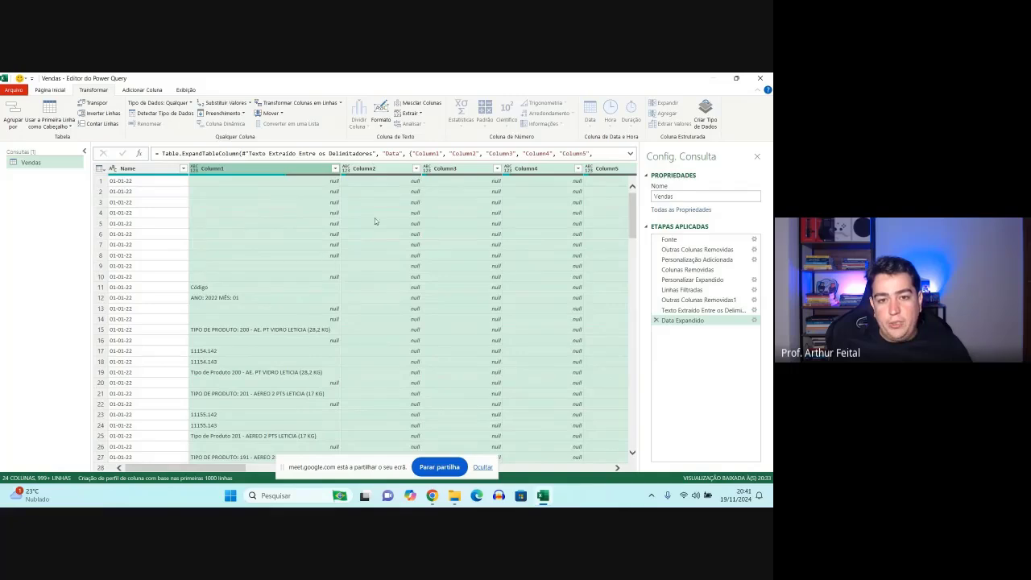
scroll(399, 251, "down", 20)
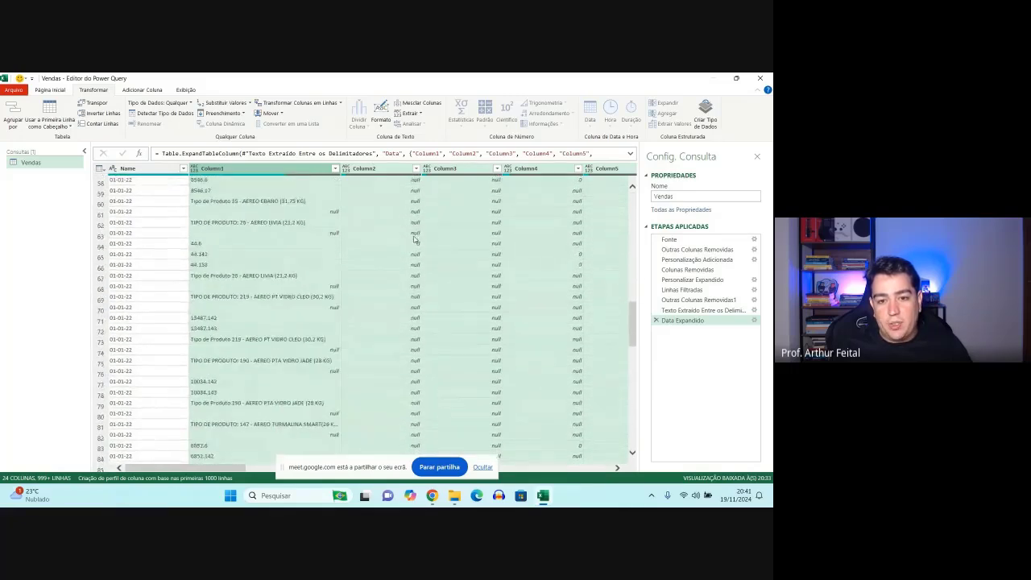
scroll(414, 251, "up", 20)
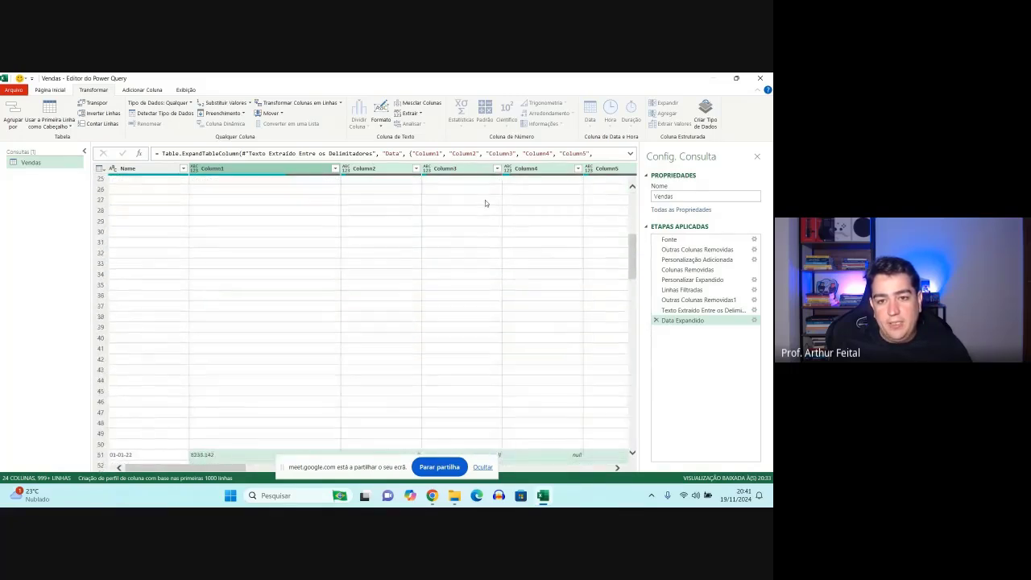
scroll(470, 196, "down", 20)
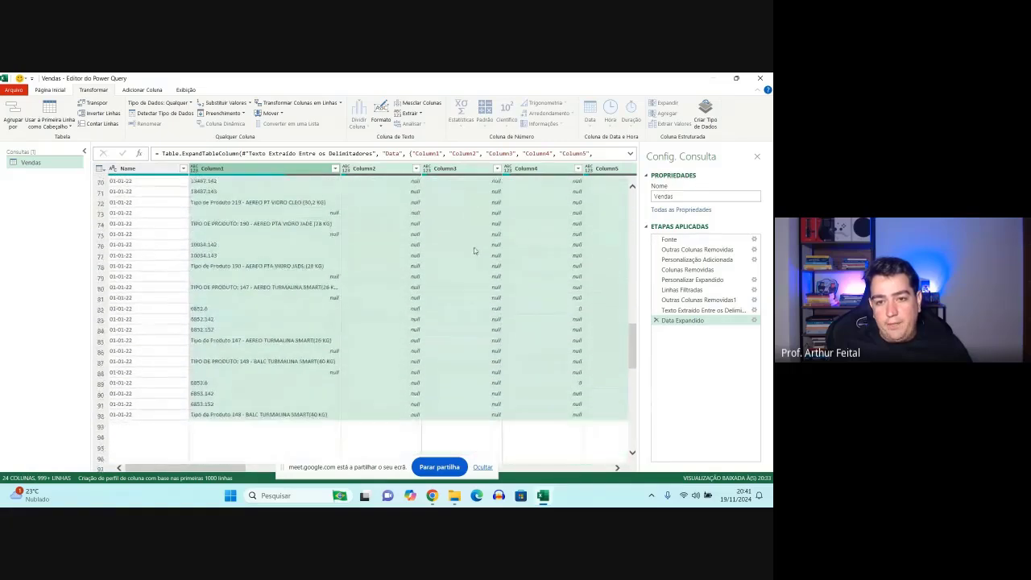
scroll(503, 260, "up", 20)
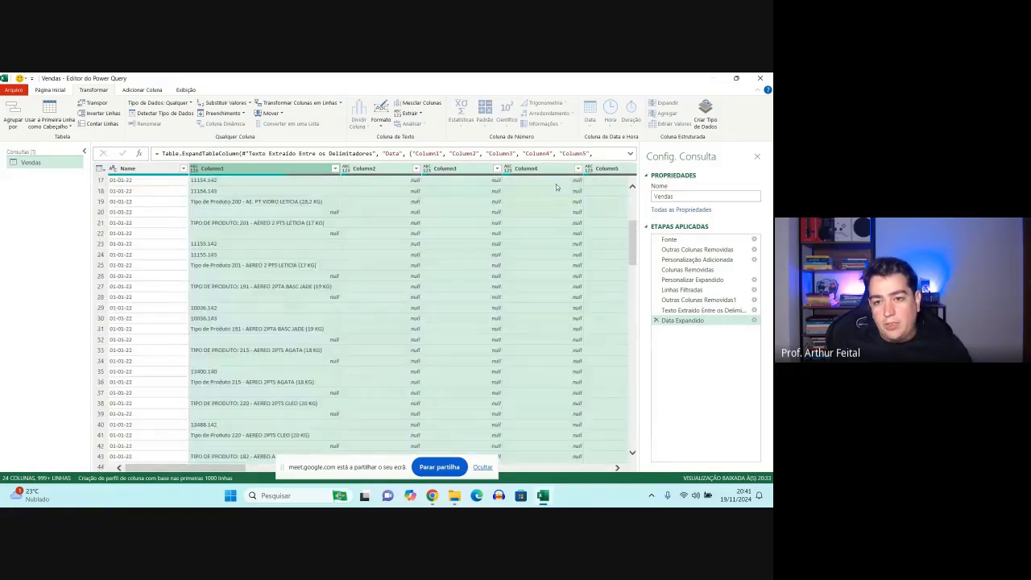
scroll(553, 242, "down", 9)
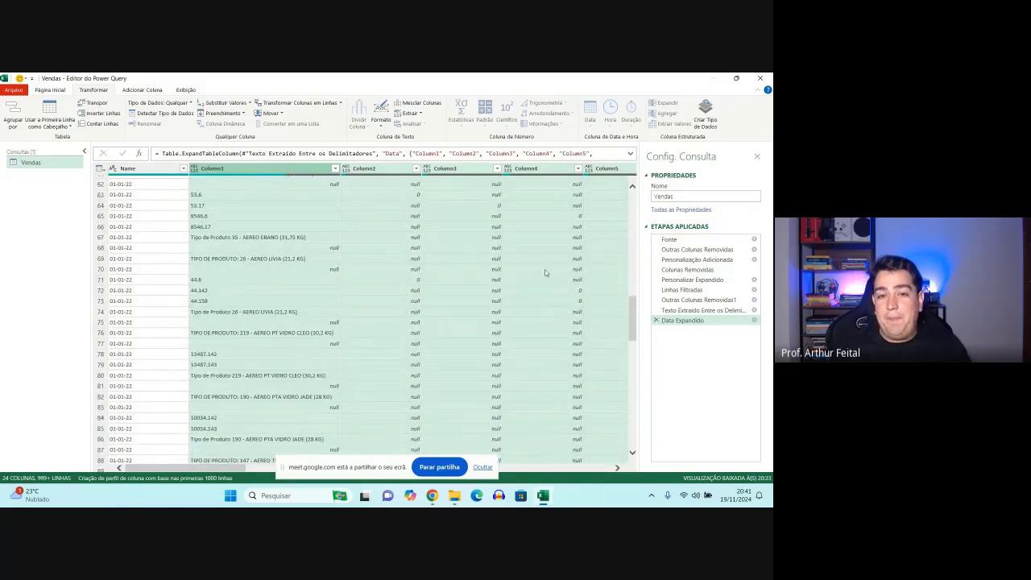
- Remove Column2, Column3, Column4, Column5, Column6, Column7 and Column8 from the Vendas query
left_click(367, 169)
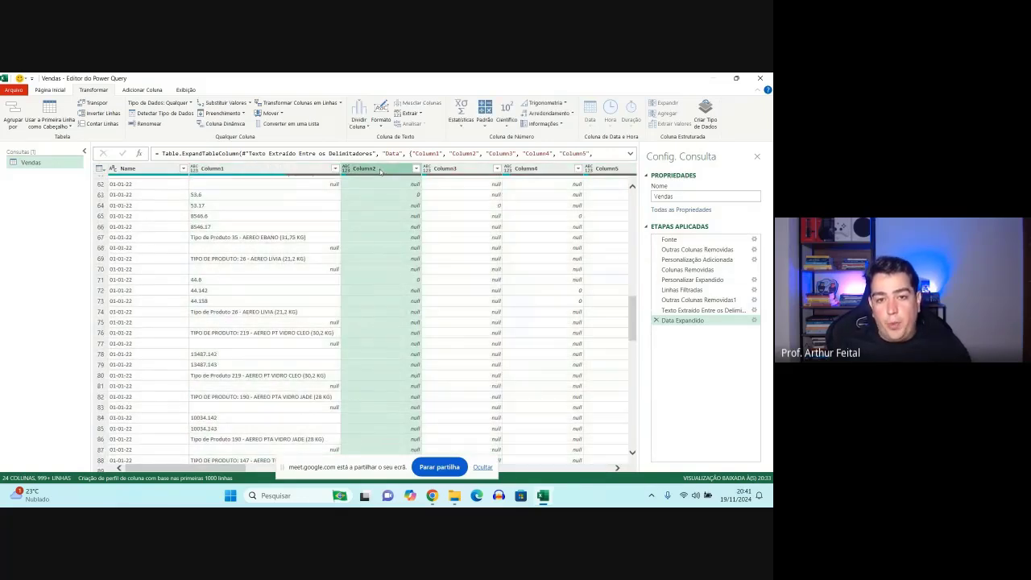
right_click(379, 171)
left_click(401, 192)
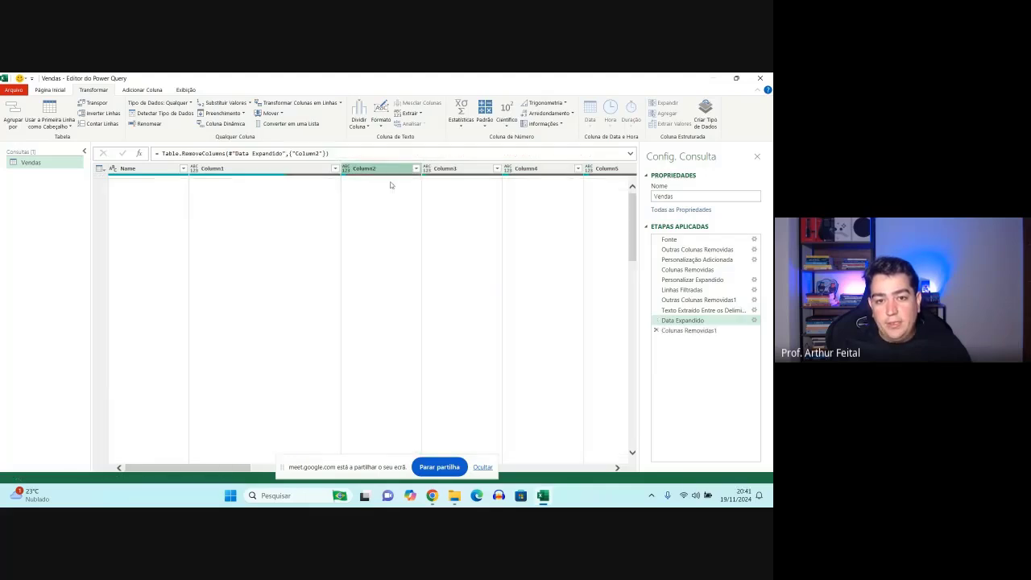
right_click(380, 171)
left_click(402, 189)
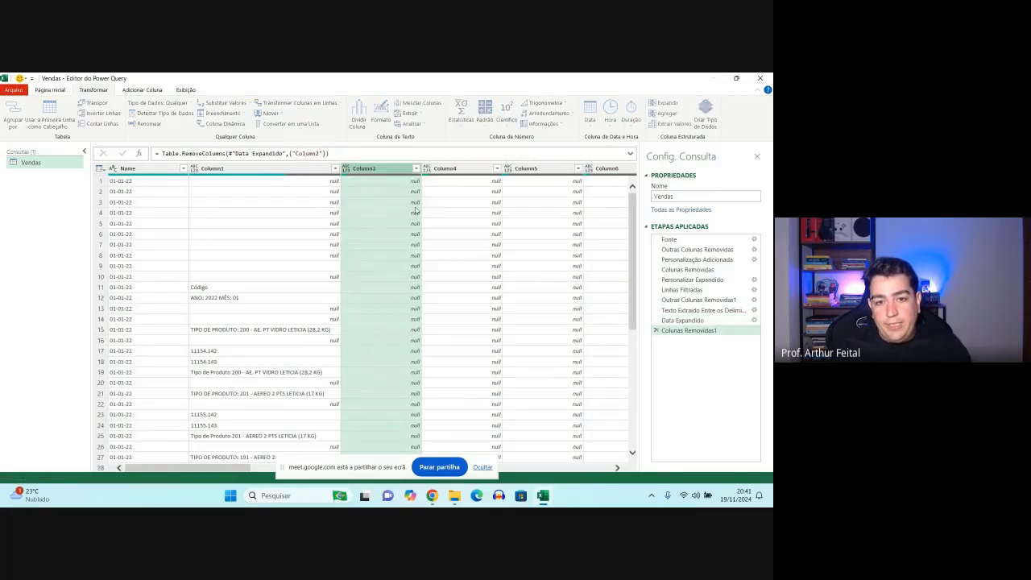
right_click(379, 171)
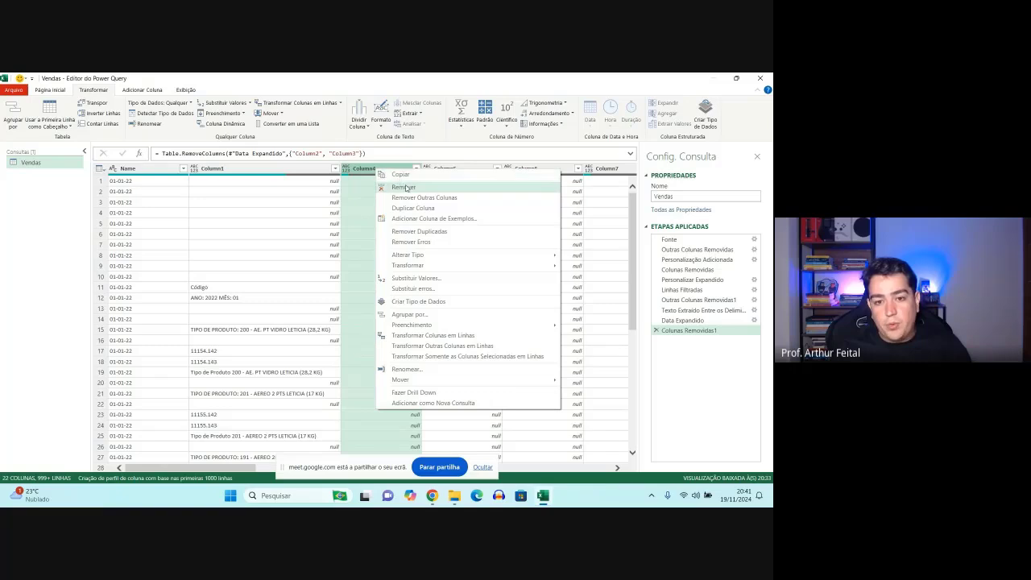
left_click(403, 187)
right_click(393, 170)
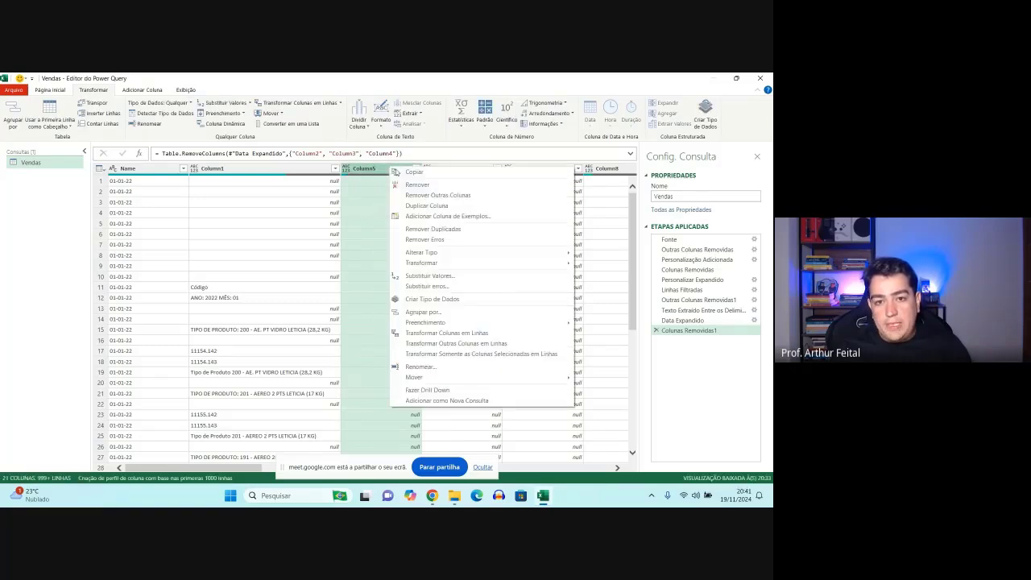
left_click(401, 187)
right_click(395, 175)
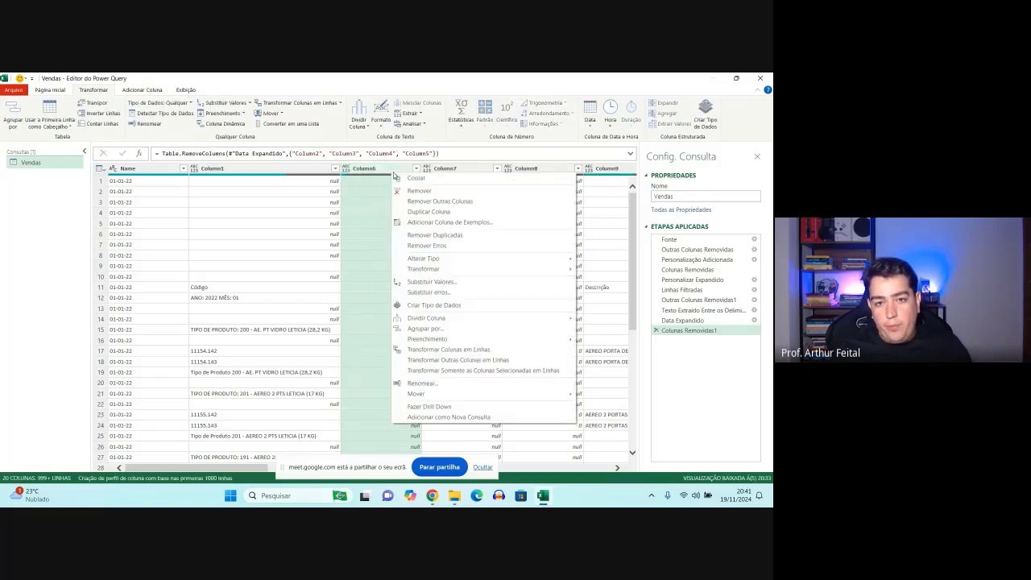
left_click(403, 189)
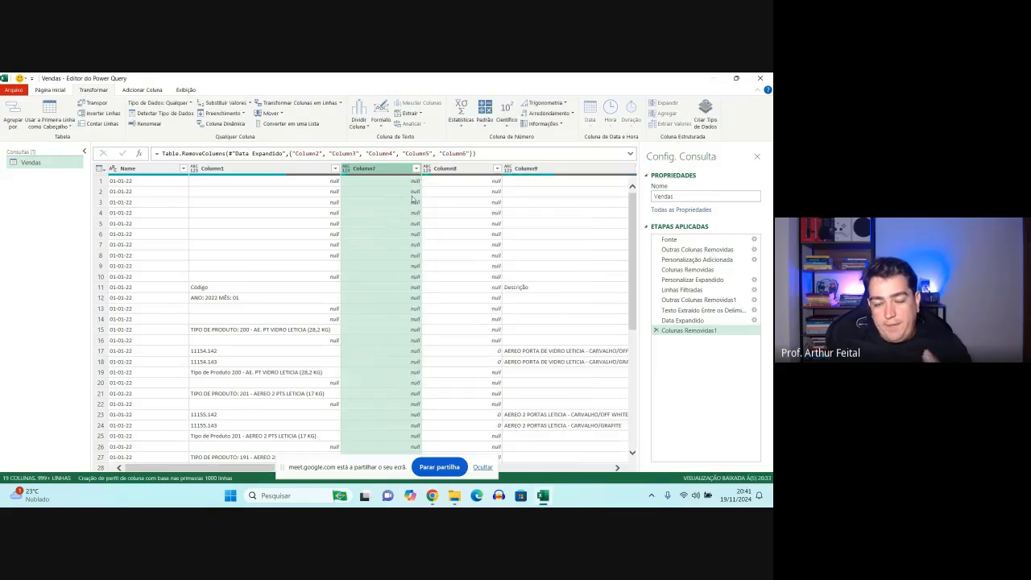
right_click(396, 172)
left_click(403, 187)
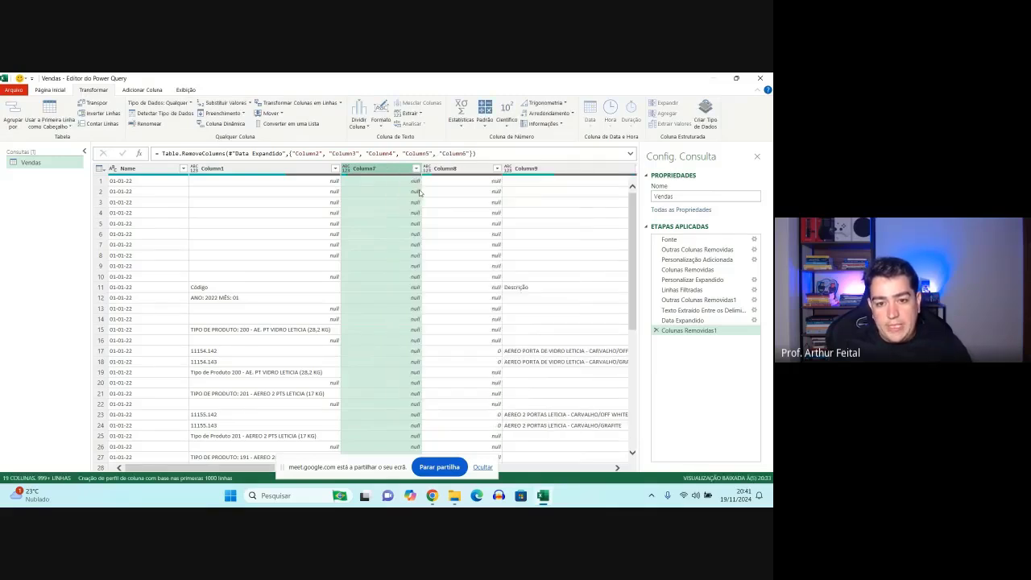
right_click(378, 174)
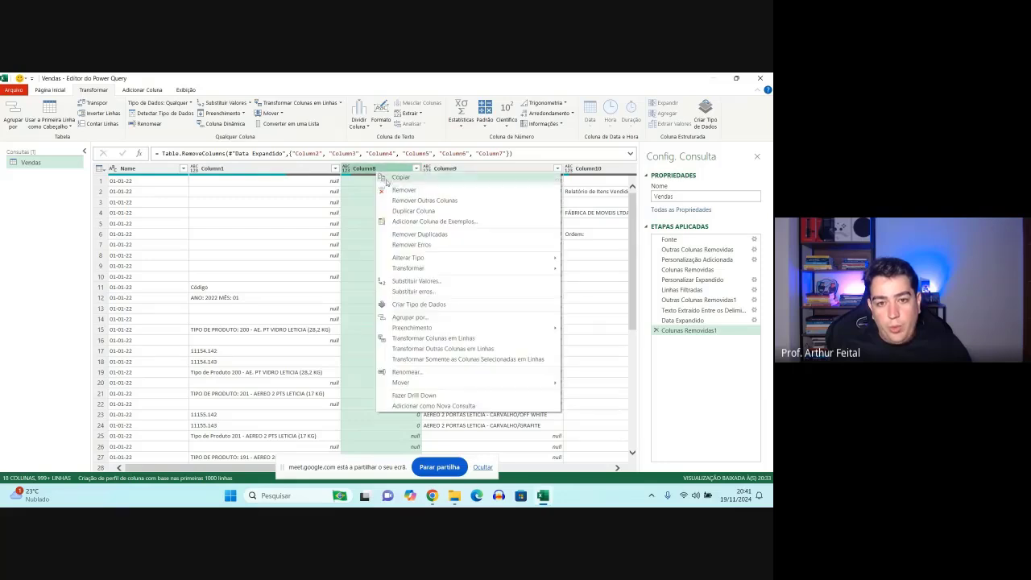
left_click(399, 189)
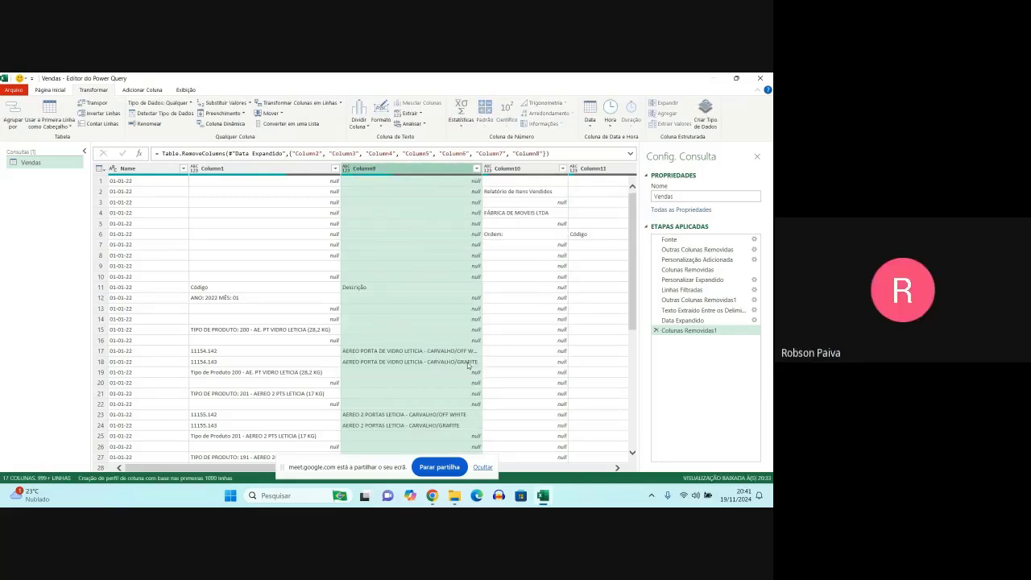